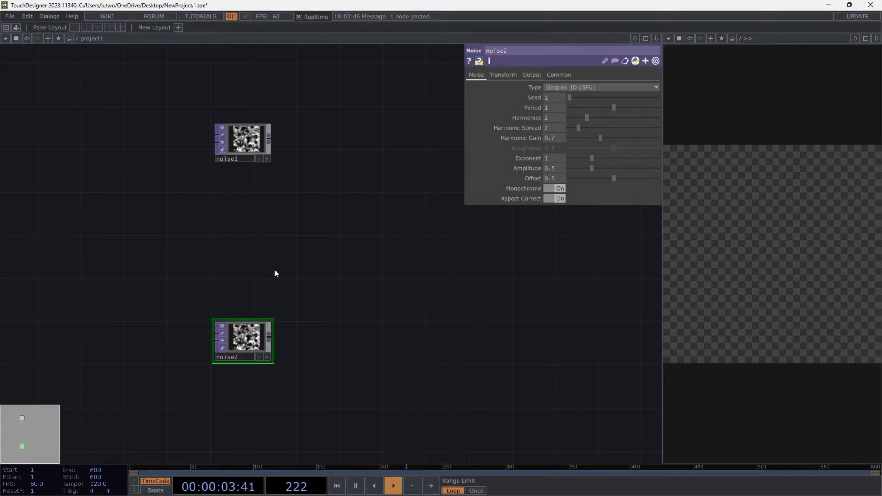
- Chain an Edge and a Blur after noise2, and composite the blurred output with noise2 as second input
{"action": "left_click_drag", "start_coordinate": [313, 256], "coordinate": [282, 211]}
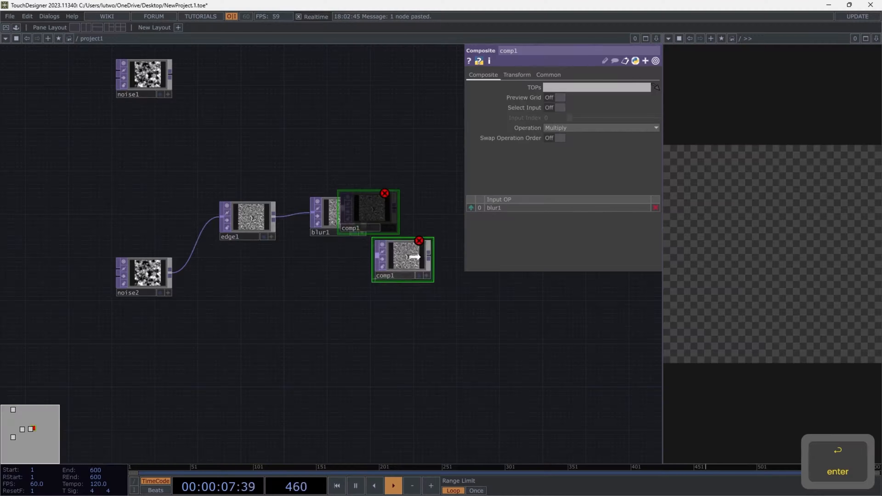
{"action": "left_click_drag", "start_coordinate": [171, 272], "coordinate": [387, 275]}
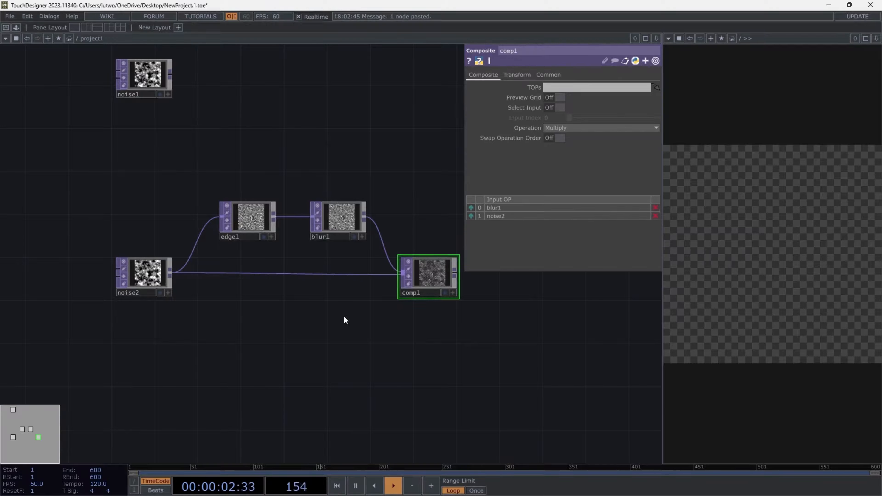
- Add a second Composite with noise1 as its first input and comp1 as its second input
{"action": "left_click_drag", "start_coordinate": [343, 316], "coordinate": [201, 320]}
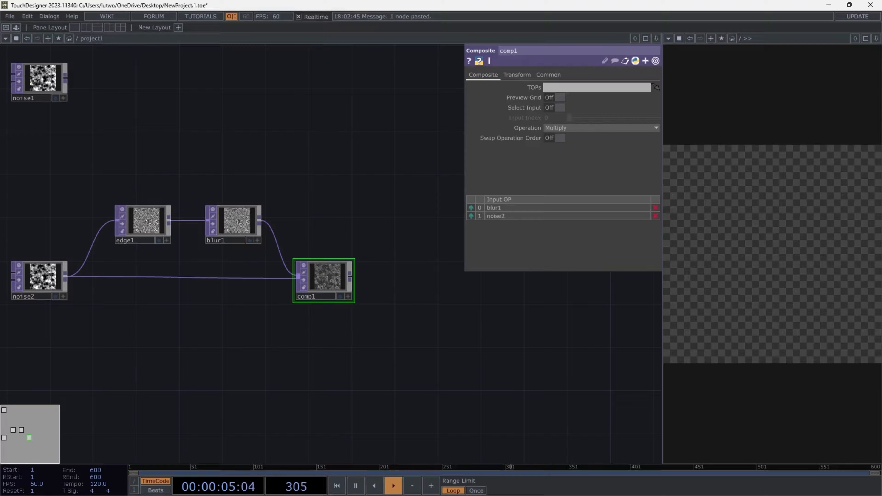
{"action": "left_click_drag", "start_coordinate": [114, 133], "coordinate": [417, 131]}
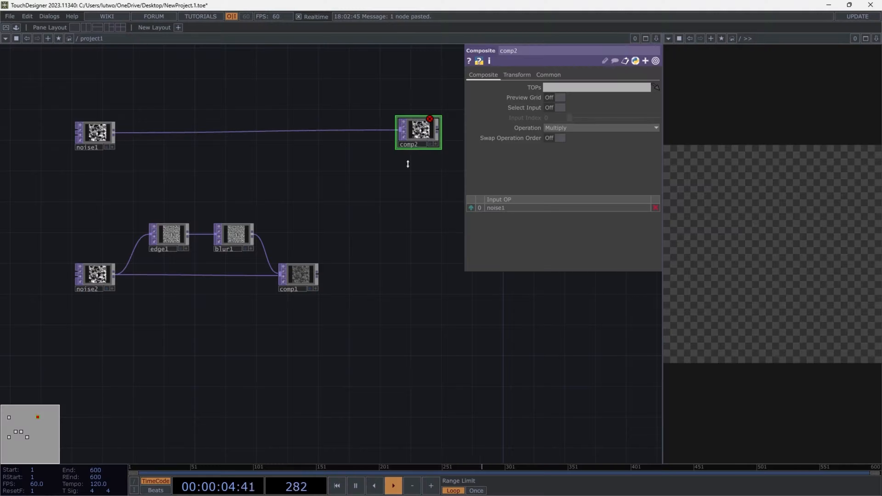
{"action": "left_click_drag", "start_coordinate": [317, 274], "coordinate": [419, 132]}
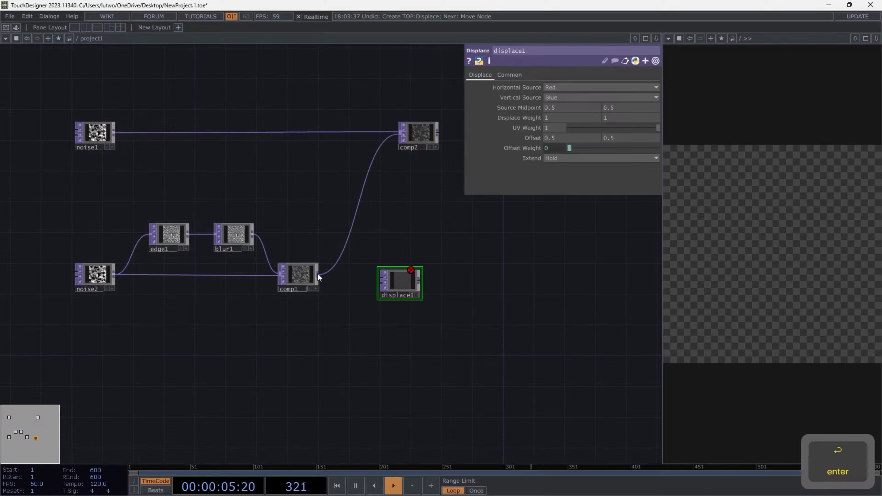
- Feed comp1 into both inputs of a new Displace, and combine its output with comp2 in a third Composite
{"action": "left_click_drag", "start_coordinate": [317, 274], "coordinate": [400, 272]}
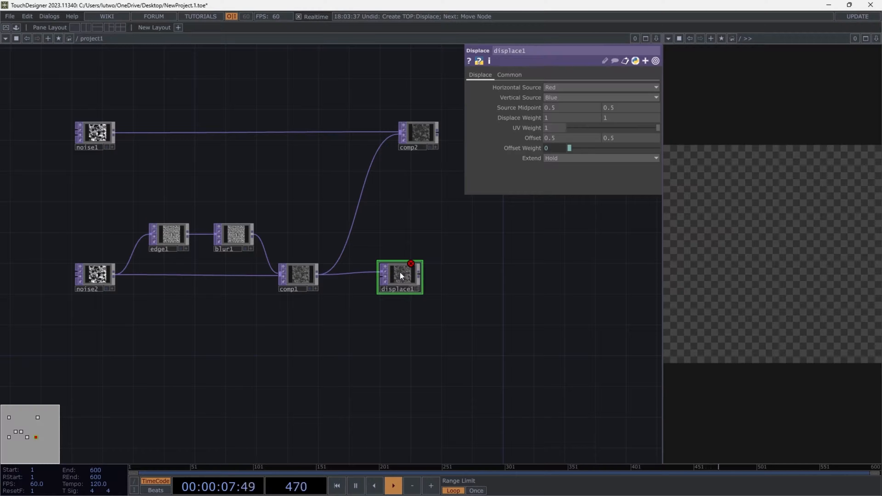
{"action": "left_click_drag", "start_coordinate": [317, 275], "coordinate": [374, 280]}
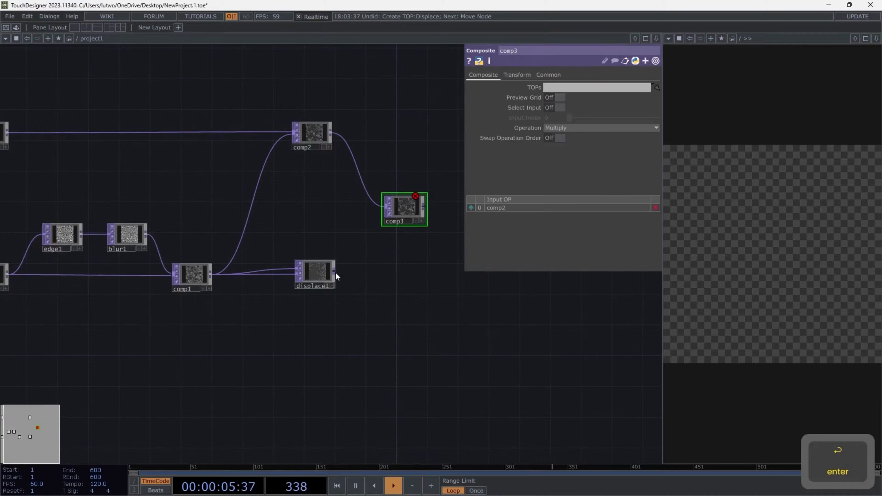
{"action": "left_click_drag", "start_coordinate": [335, 275], "coordinate": [385, 209]}
{"action": "left_click_drag", "start_coordinate": [394, 202], "coordinate": [404, 200]}
- Feed comp3 into both inputs of a second Displace, followed by a Blur, a Level and a Mirror
{"action": "scroll", "coordinate": [402, 244], "scroll_direction": "down", "scroll_amount": 2}
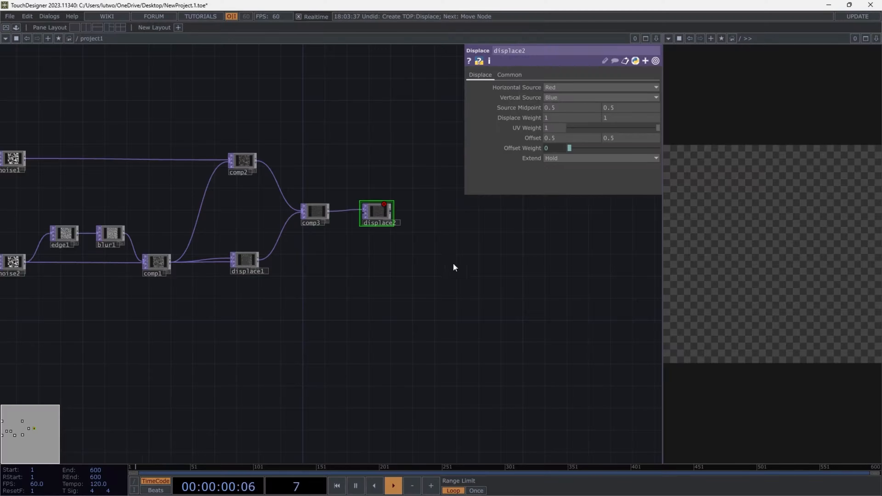
{"action": "left_click_drag", "start_coordinate": [453, 266], "coordinate": [355, 245]}
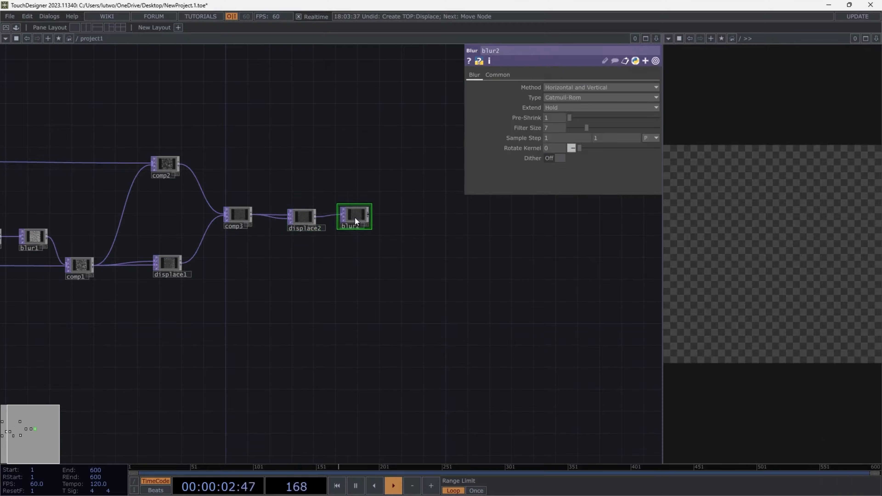
{"action": "scroll", "coordinate": [355, 217], "scroll_direction": "up", "scroll_amount": 4}
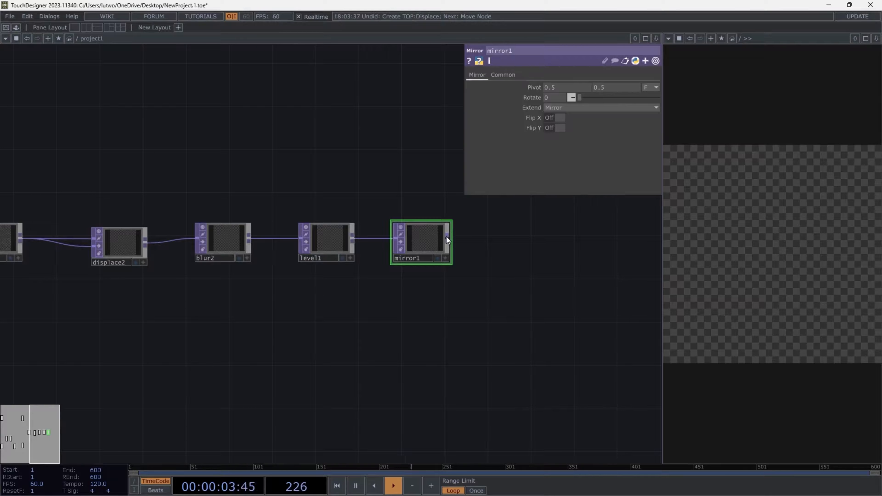
- Add an Out after mirror1 and place it with a wide gap at the end of the chain
{"action": "right_click", "coordinate": [447, 237]}
{"action": "type", "text": "out"}
{"action": "key", "text": "Return"}
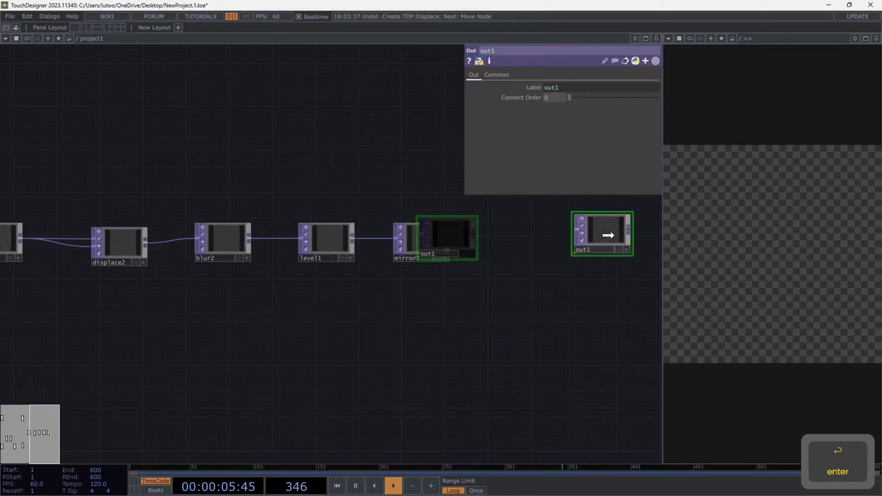
{"action": "left_click", "coordinate": [601, 246]}
{"action": "scroll", "coordinate": [621, 242], "scroll_direction": "down", "scroll_amount": 4}
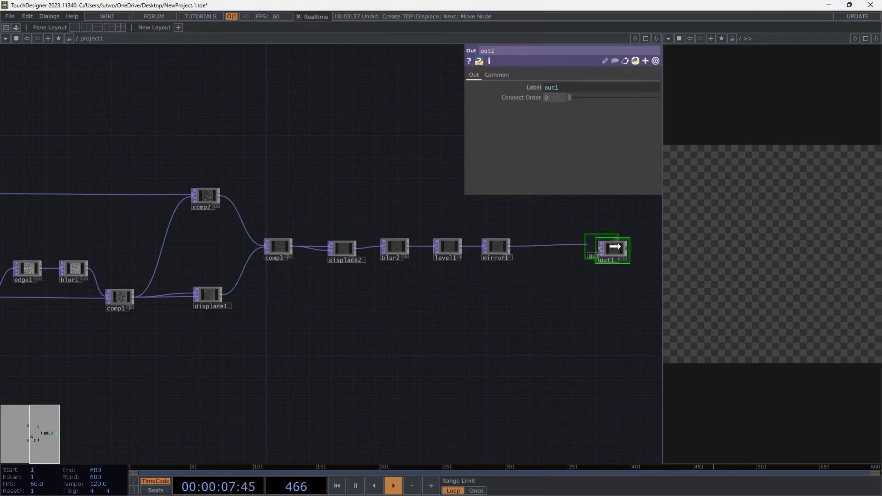
{"action": "left_click_drag", "start_coordinate": [619, 248], "coordinate": [622, 244]}
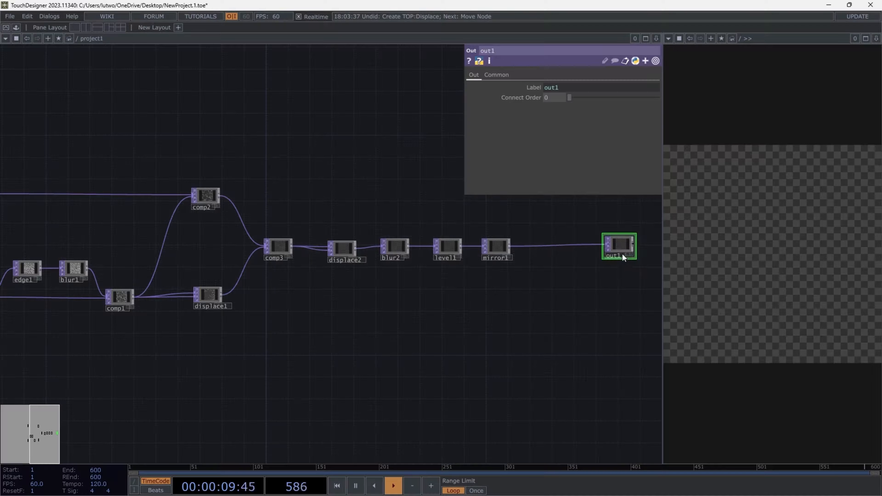
- Go up to the parent network and connect a new Out to the project1 container's output, displayed as the background
{"action": "scroll", "coordinate": [414, 332], "scroll_direction": "down", "scroll_amount": 10}
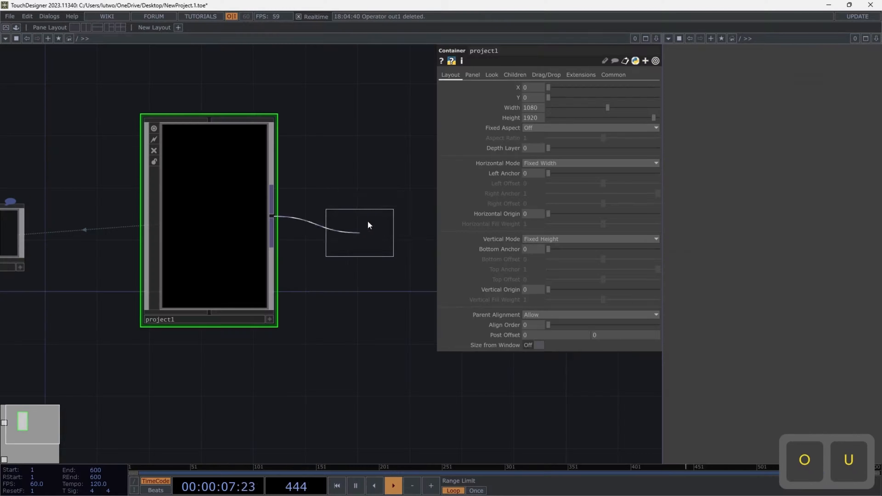
{"action": "left_click", "coordinate": [375, 203]}
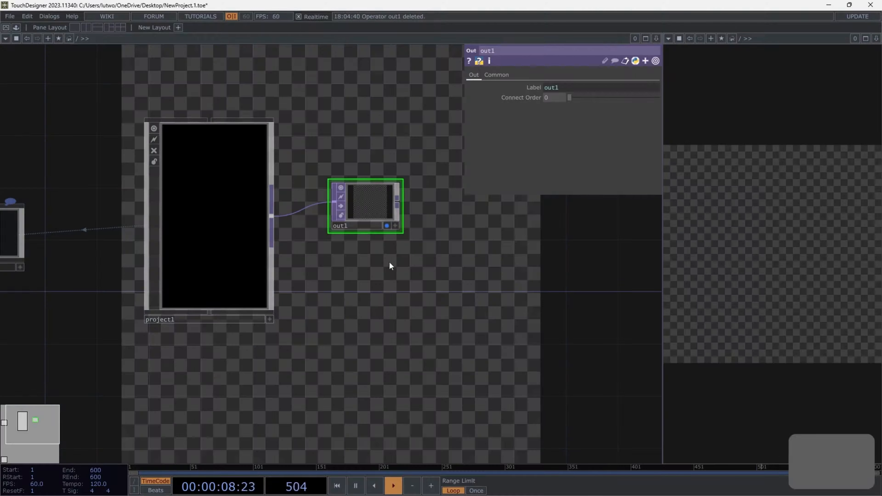
- Return inside the project1 container and set the second pane to a TOP Viewer
{"action": "left_click", "coordinate": [248, 205]}
{"action": "key", "text": "i"}
{"action": "scroll", "coordinate": [404, 278], "scroll_direction": "down", "scroll_amount": 3}
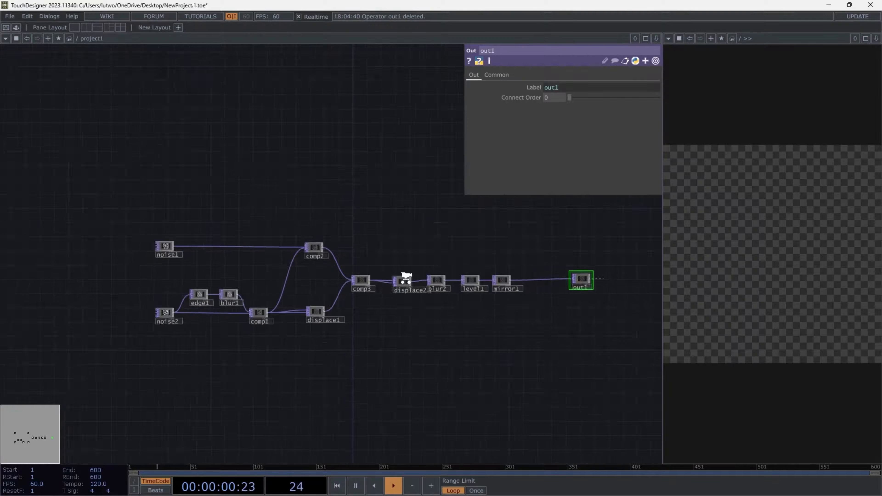
{"action": "scroll", "coordinate": [535, 286], "scroll_direction": "up", "scroll_amount": 5}
{"action": "scroll", "coordinate": [534, 286], "scroll_direction": "up", "scroll_amount": 1}
{"action": "left_click_drag", "start_coordinate": [526, 283], "coordinate": [522, 286]}
{"action": "left_click_drag", "start_coordinate": [420, 311], "coordinate": [639, 251]}
{"action": "left_click", "coordinate": [668, 38]}
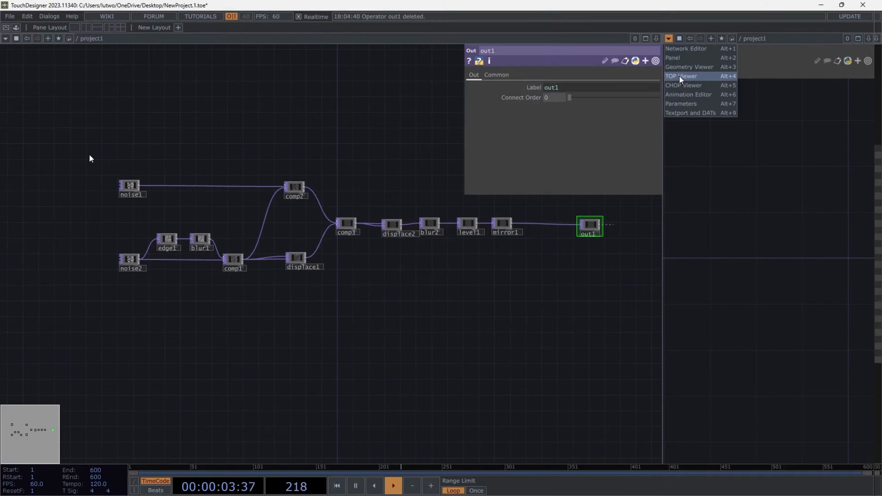
- Set the output resolution of all operators from the noises through mirror1 to Parent Panel Size
{"action": "left_click_drag", "start_coordinate": [89, 157], "coordinate": [550, 279]}
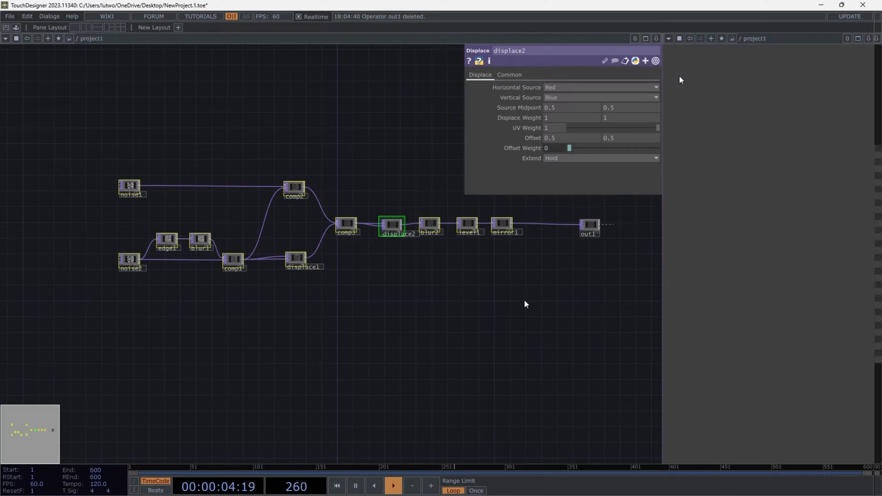
{"action": "left_click", "coordinate": [509, 75]}
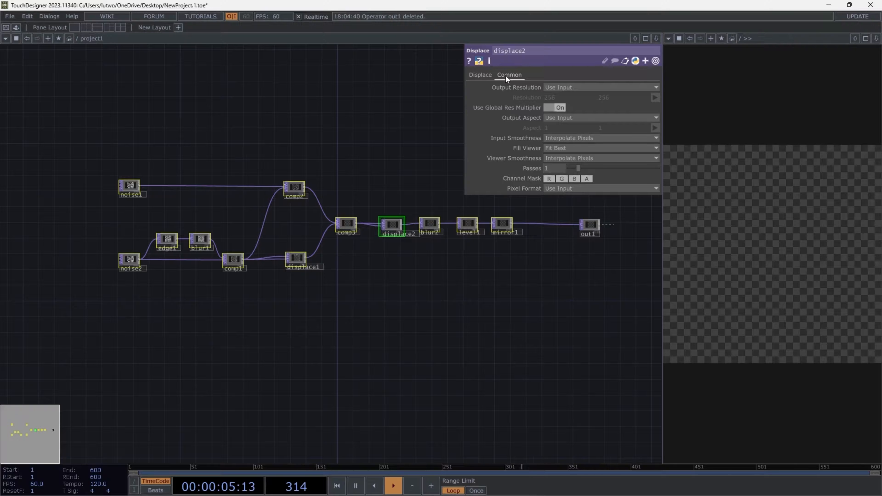
{"action": "left_click", "coordinate": [577, 87]}
{"action": "left_click", "coordinate": [567, 189]}
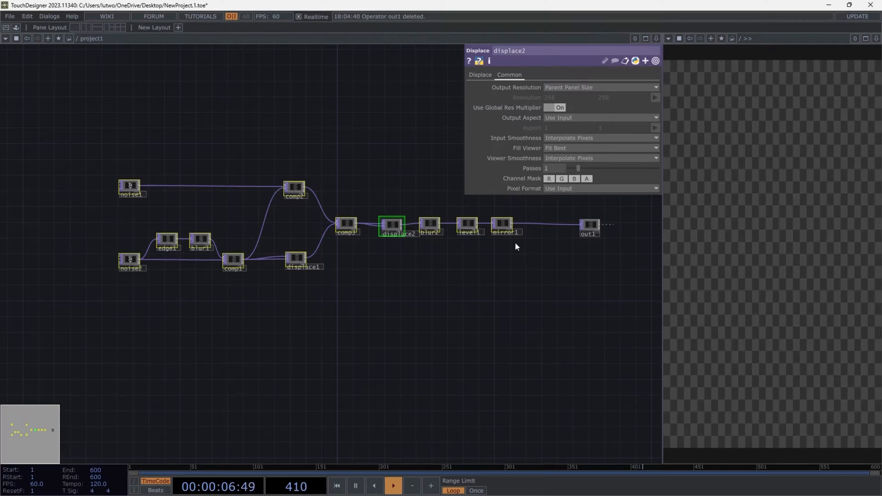
- Set the operation of comp1, comp2 and comp3 together to Difference
{"action": "scroll", "coordinate": [447, 322], "scroll_direction": "up", "scroll_amount": 5}
{"action": "scroll", "coordinate": [409, 190], "scroll_direction": "down", "scroll_amount": 5}
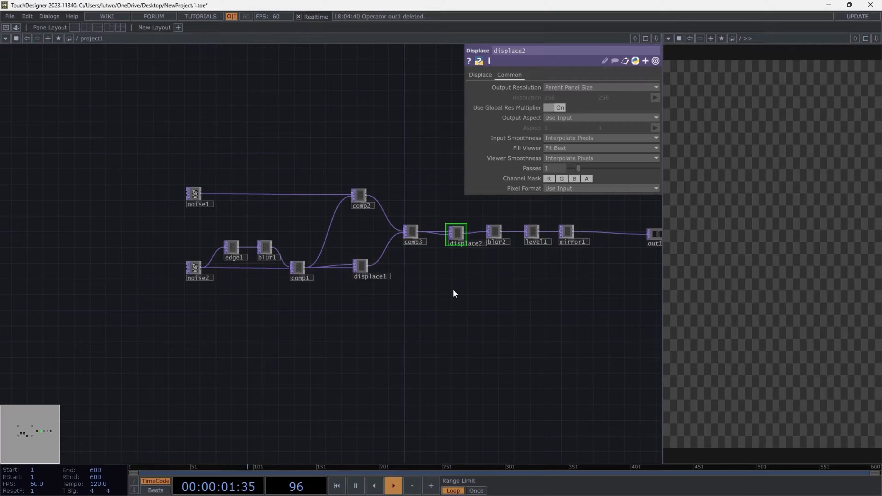
{"action": "left_click", "coordinate": [415, 231]}
{"action": "left_click", "coordinate": [358, 196], "text": "ctrl"}
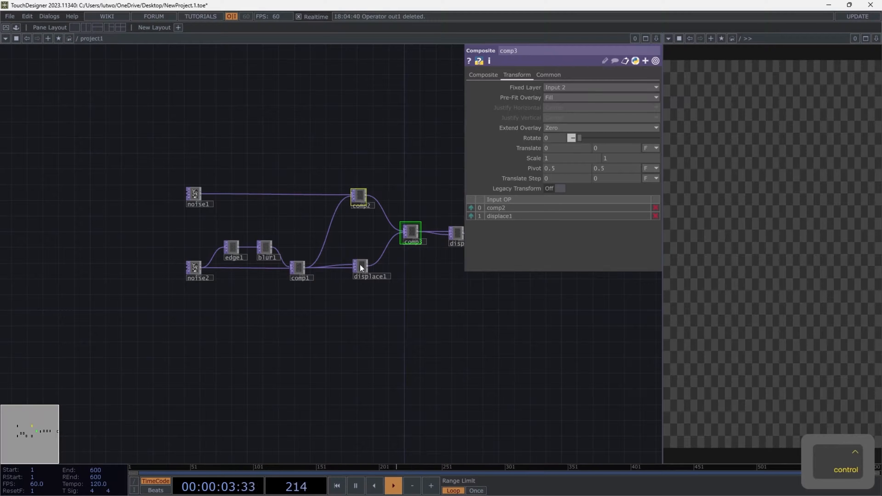
{"action": "left_click", "coordinate": [297, 270], "text": "ctrl"}
{"action": "left_click_drag", "start_coordinate": [261, 226], "coordinate": [198, 248]}
{"action": "left_click", "coordinate": [483, 74]}
{"action": "left_click", "coordinate": [573, 128]}
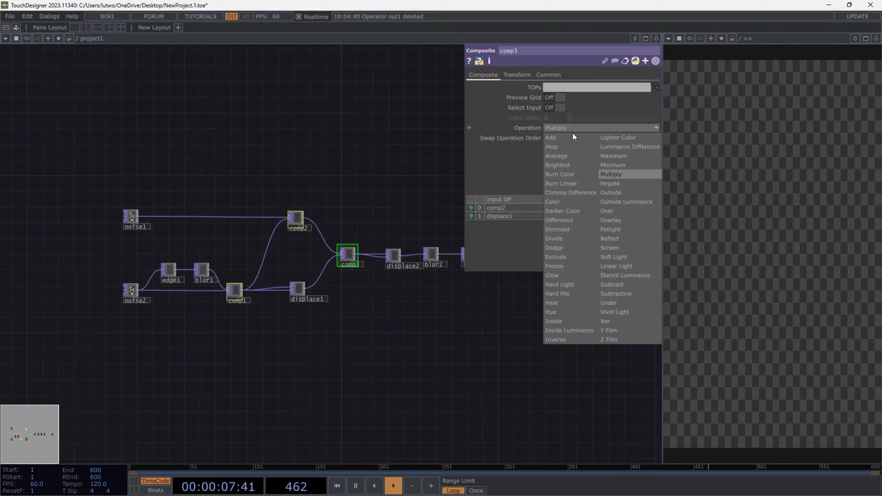
{"action": "left_click", "coordinate": [561, 225]}
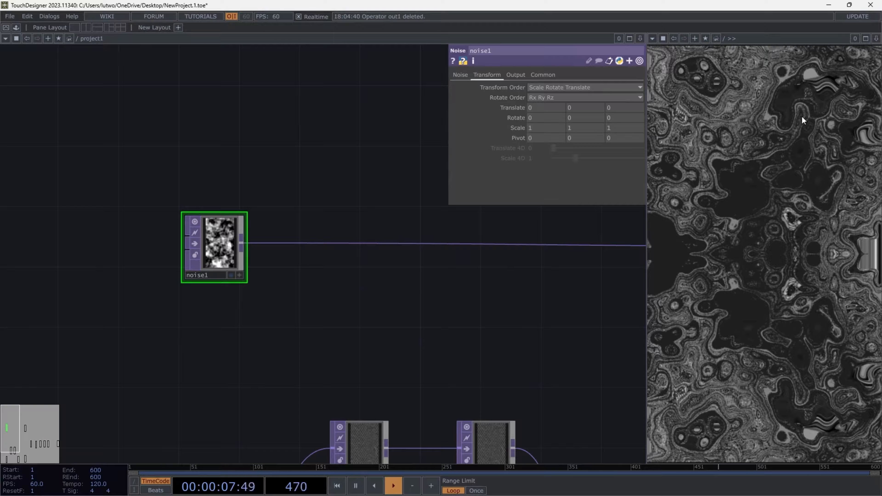
- Set noise1's type to Simplex 4D (GPU) and its seed to 4636
{"action": "left_click", "coordinate": [461, 76]}
{"action": "left_click", "coordinate": [567, 86]}
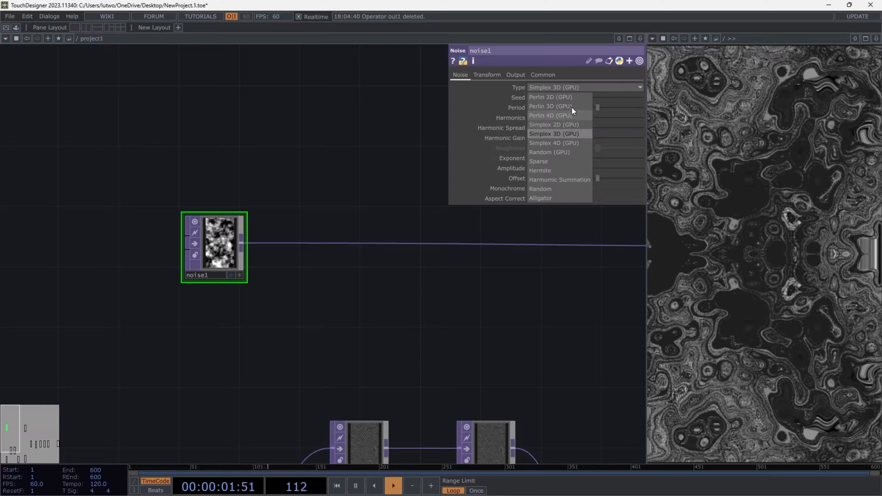
{"action": "left_click", "coordinate": [572, 143]}
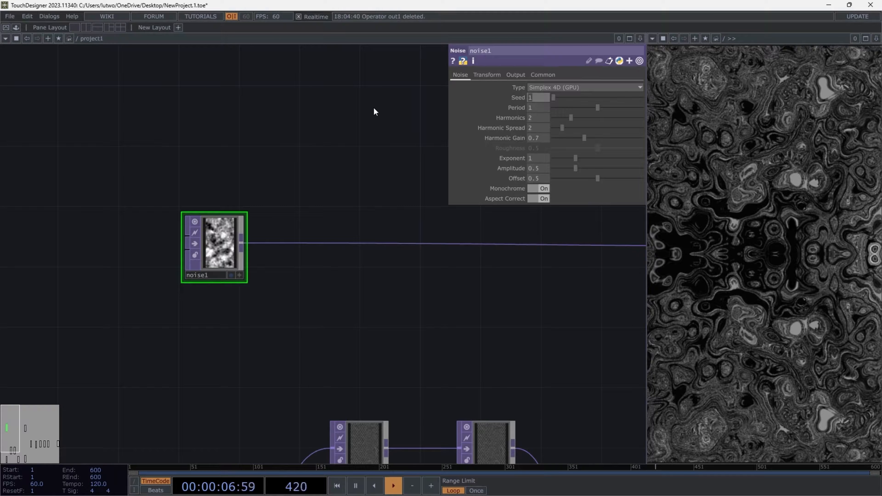
{"action": "type", "text": "4636"}
{"action": "key", "text": "Tab"}
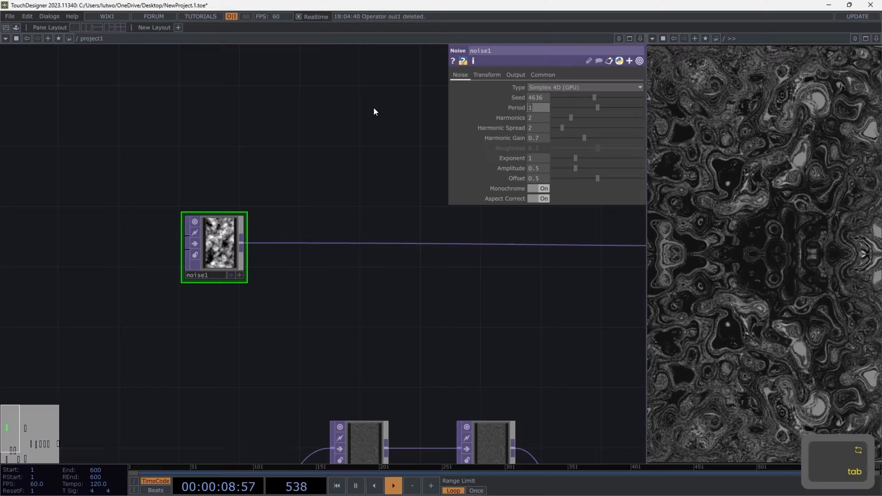
- Set noise1's period to 2, harmonics to 0, harmonic spread to 0.1 and harmonic gain to 0.022
{"action": "type", "text": "2"}
{"action": "key", "text": "Tab"}
{"action": "type", "text": "0"}
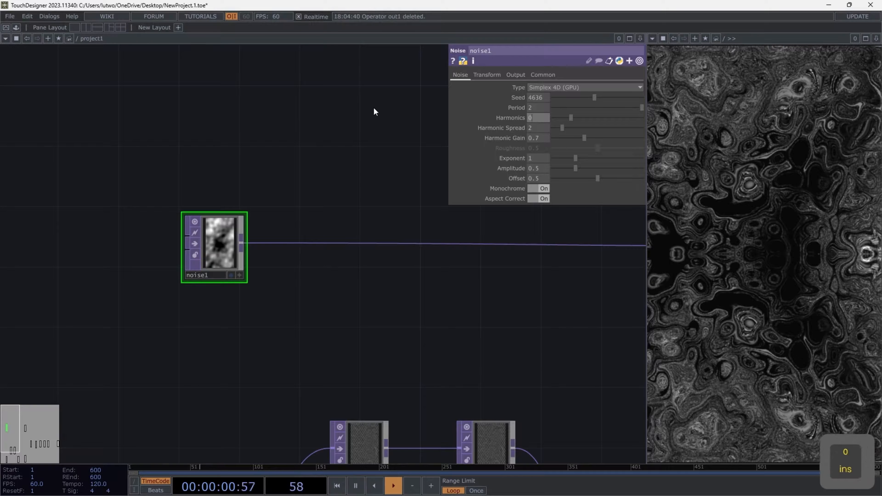
{"action": "key", "text": "Tab"}
{"action": "type", "text": "0.1"}
{"action": "key", "text": "Tab"}
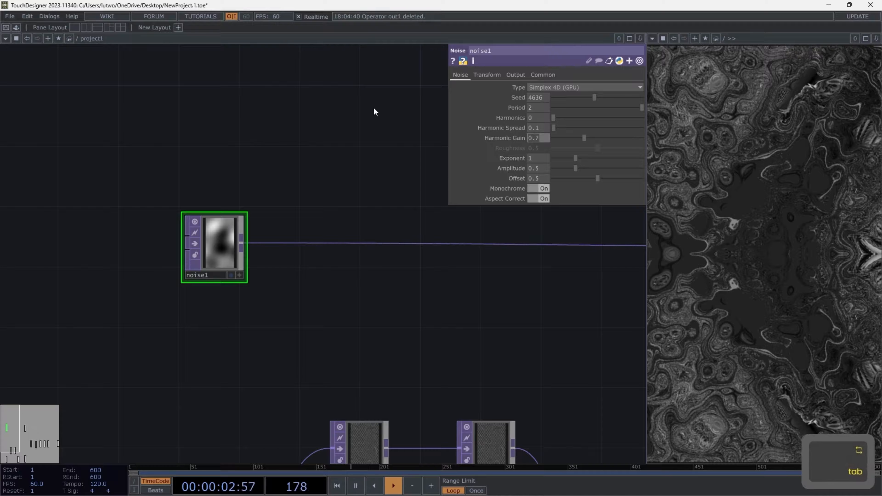
{"action": "type", "text": "0.022"}
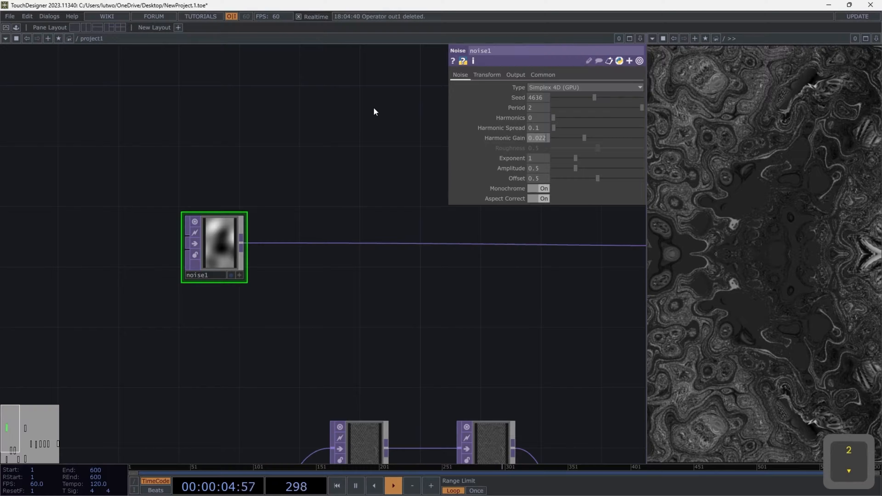
{"action": "key", "text": "Tab"}
- Set noise1's amplitude to 1 and its offset to 0.33
{"action": "key", "text": "Tab"}
{"action": "type", "text": "0.25"}
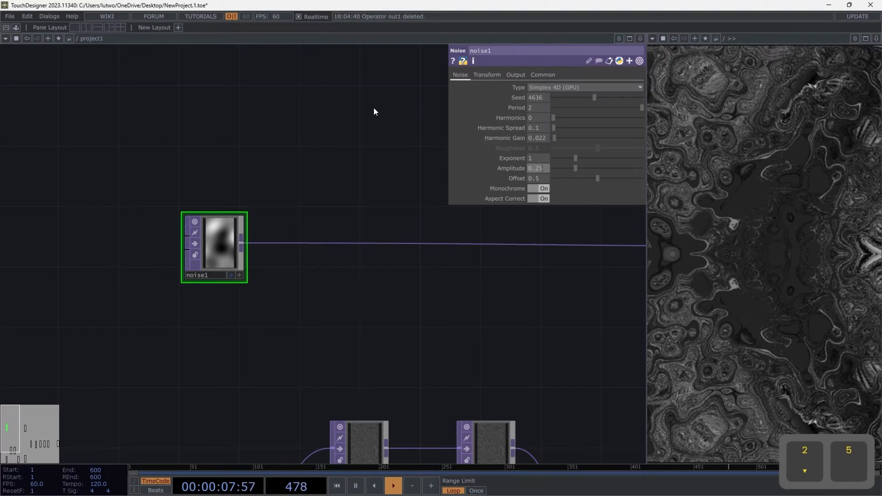
{"action": "key", "text": "BackSpace"}
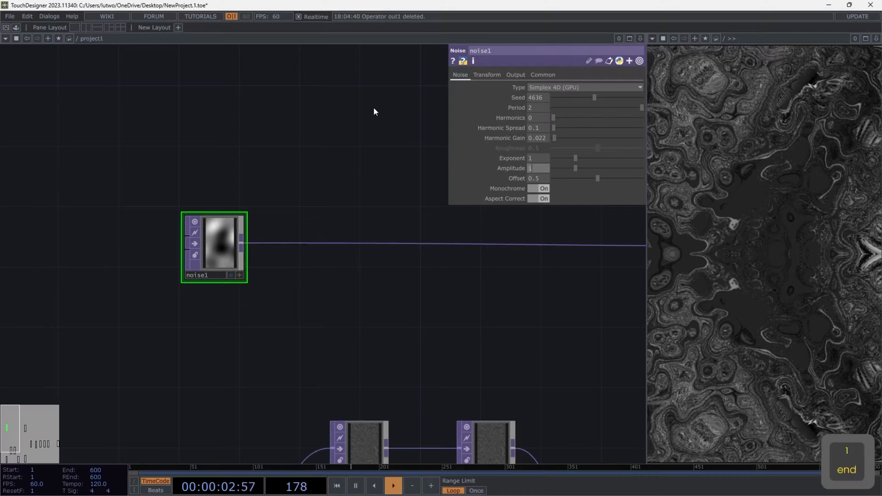
{"action": "key", "text": "Tab"}
{"action": "type", "text": "0.33"}
{"action": "key", "text": "Tab"}
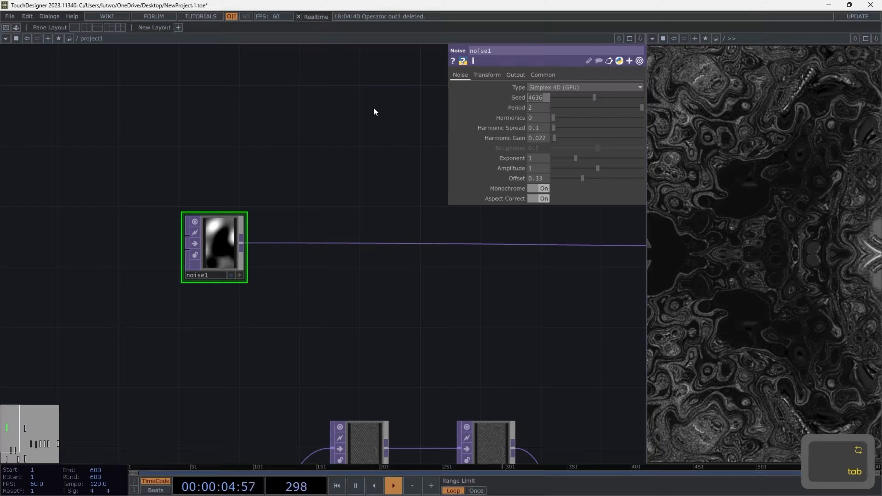
- Set noise1's X and Y scale to 0.01 and turn off its Monochrome option
{"action": "left_click", "coordinate": [494, 72]}
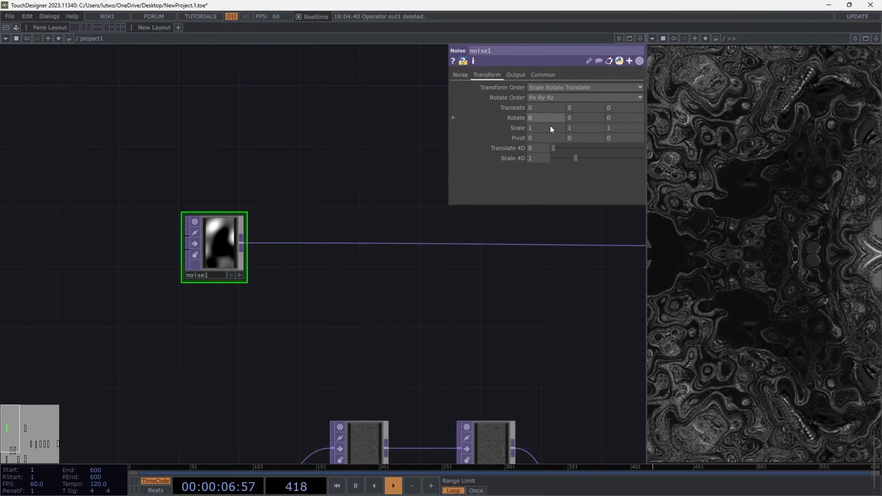
{"action": "type", "text": "0.01"}
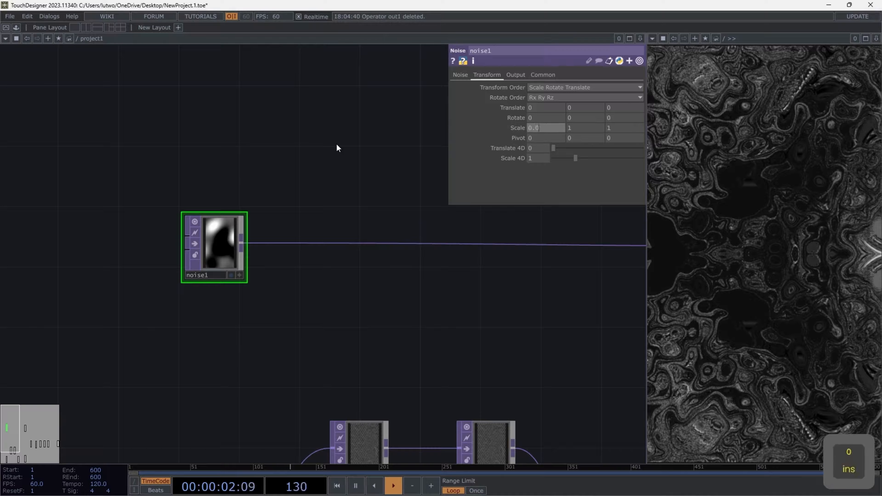
{"action": "key", "text": "Tab"}
{"action": "type", "text": "0.01"}
{"action": "key", "text": "Tab"}
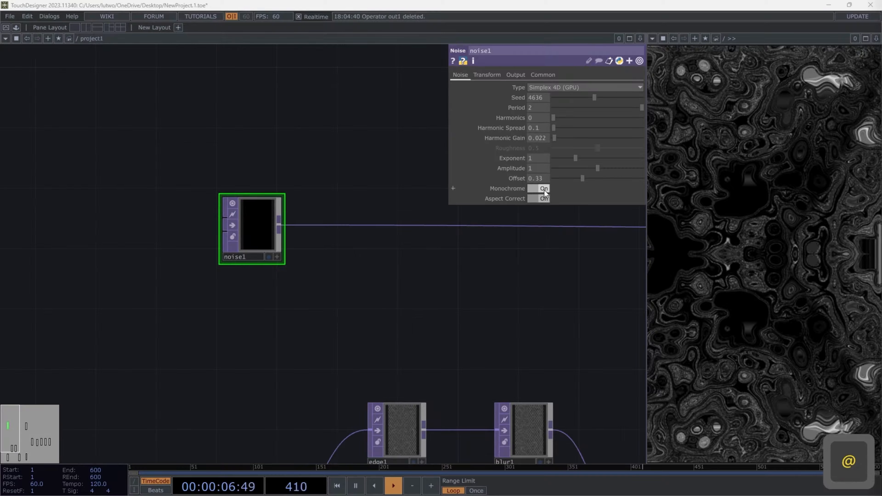
{"action": "left_click", "coordinate": [545, 190]}
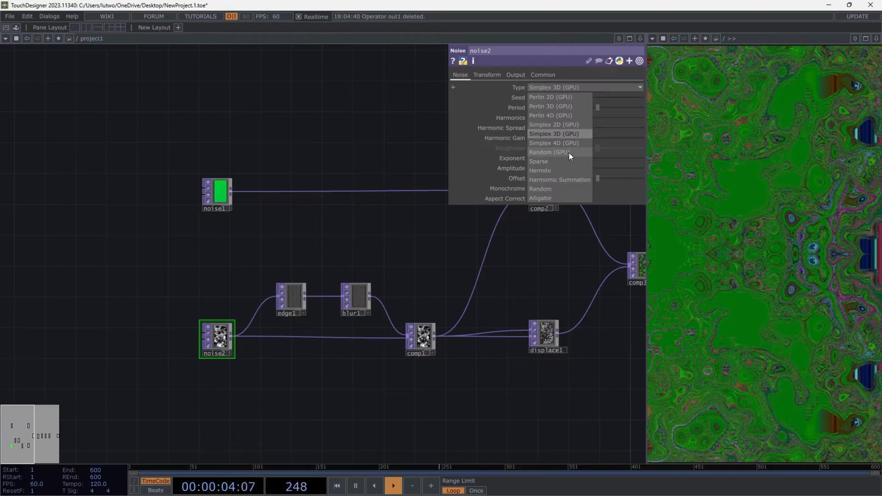
- Set noise2's type to Perlin 4D (GPU), its seed to 196 and its period to 0.626
{"action": "left_click", "coordinate": [568, 115]}
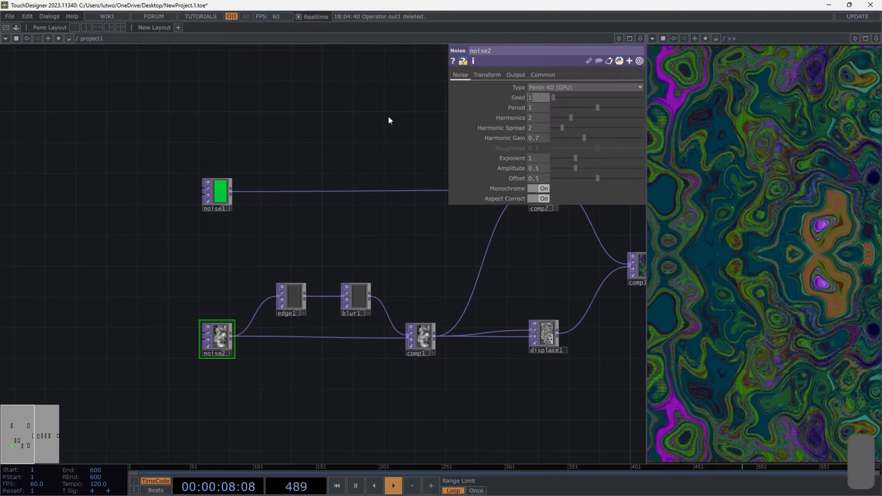
{"action": "key", "text": "Tab"}
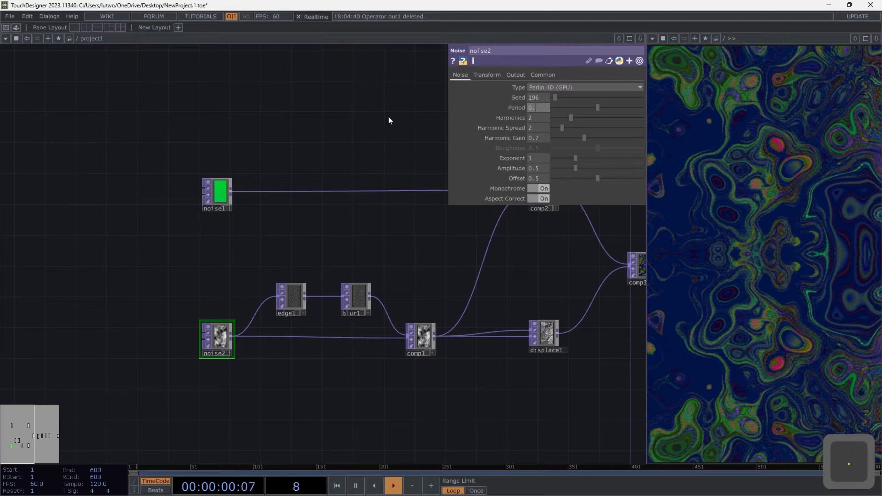
{"action": "type", "text": "0.626"}
{"action": "key", "text": "Tab"}
- Set noise2's harmonics, harmonic spread and harmonic gain to 0
{"action": "type", "text": "0"}
{"action": "key", "text": "Tab"}
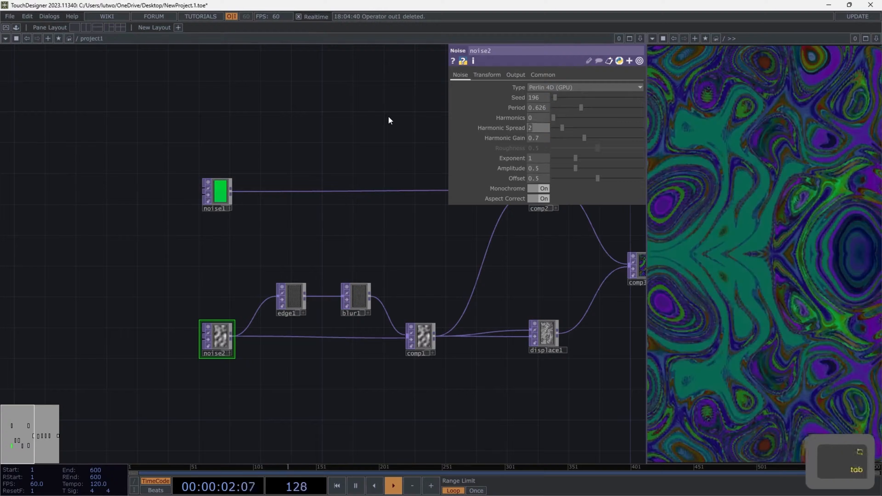
{"action": "type", "text": "0"}
{"action": "key", "text": "Tab"}
{"action": "key", "text": "Tab"}
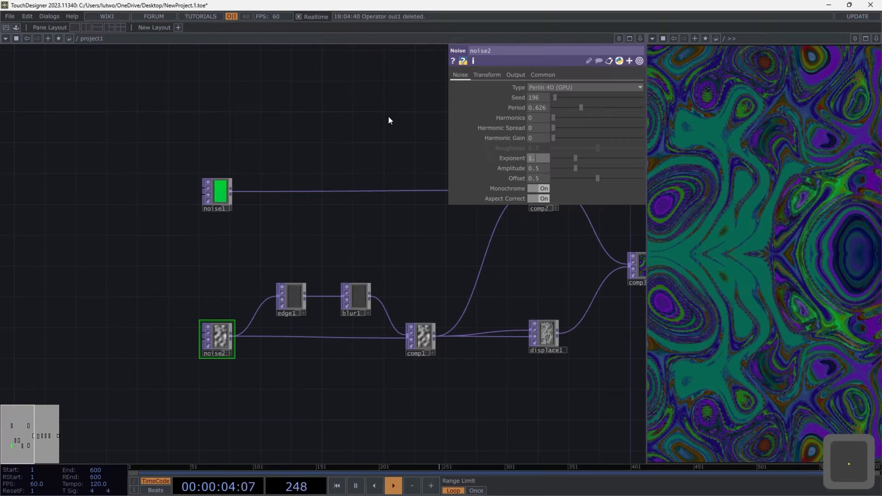
- Set noise2's exponent to 1.55, amplitude to 1.41 and offset to 0.799
{"action": "type", "text": "1.55"}
{"action": "key", "text": "Tab"}
{"action": "type", "text": "1"}
{"action": "key", "text": "End"}
{"action": "type", "text": ".41"}
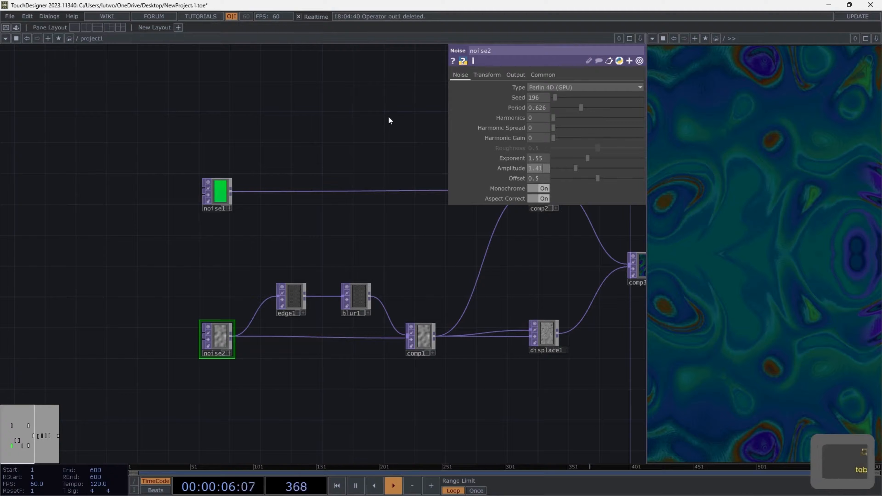
{"action": "key", "text": "Tab"}
{"action": "type", "text": "0.799"}
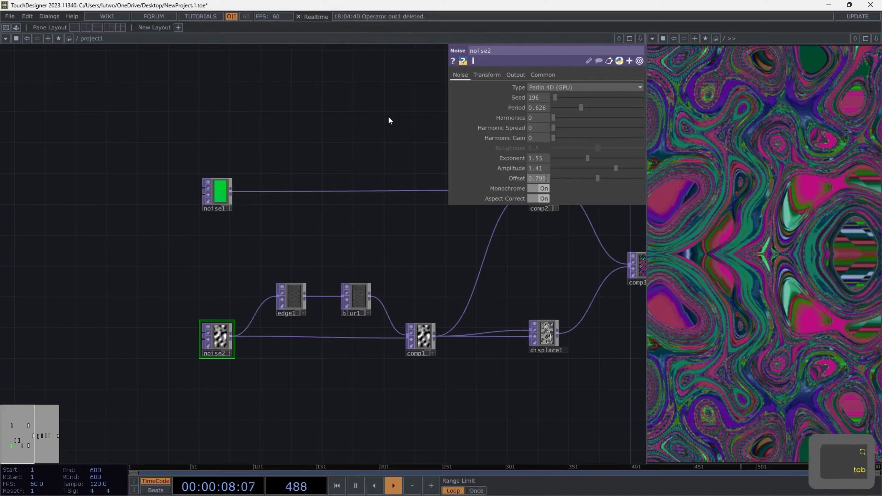
{"action": "key", "text": "Tab"}
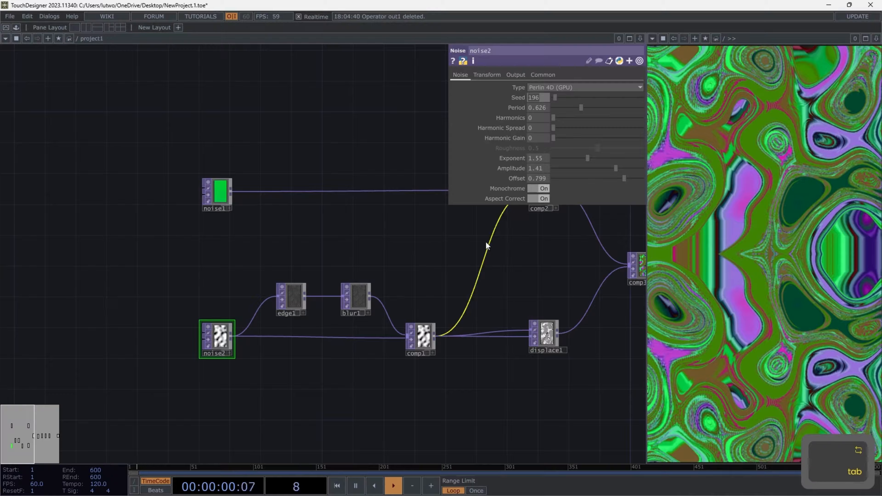
- Animate noise2's Translate 4D with an expression that divides absTime.seconds
{"action": "left_click_drag", "start_coordinate": [391, 262], "coordinate": [262, 269]}
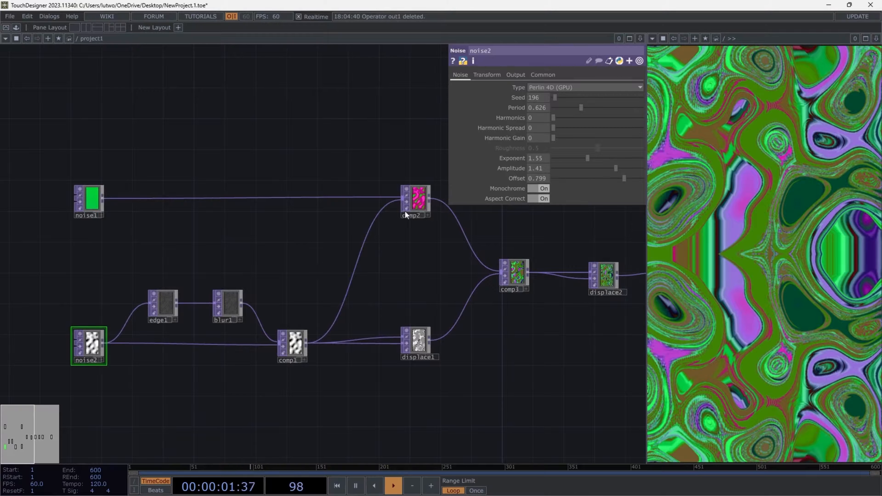
{"action": "left_click", "coordinate": [489, 75]}
{"action": "left_click", "coordinate": [538, 148]}
{"action": "type", "text": "absTime.seco"}
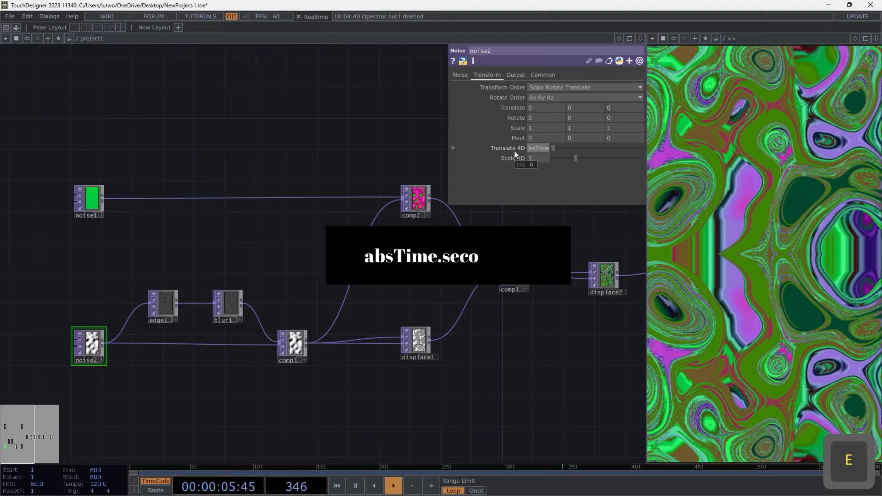
{"action": "type", "text": "nds/"}
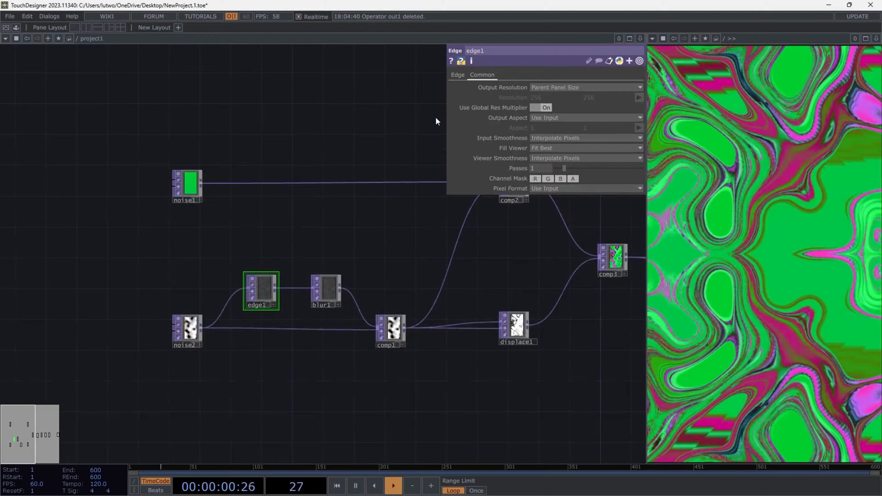
- Set edge1's black level to 0.538 and its strength to 9800
{"action": "left_click", "coordinate": [458, 75]}
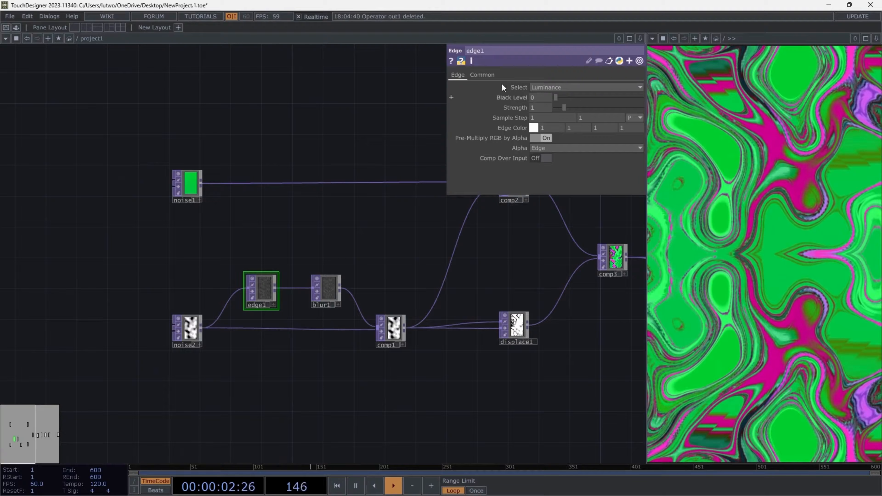
{"action": "left_click", "coordinate": [546, 101]}
{"action": "type", "text": "0.538"}
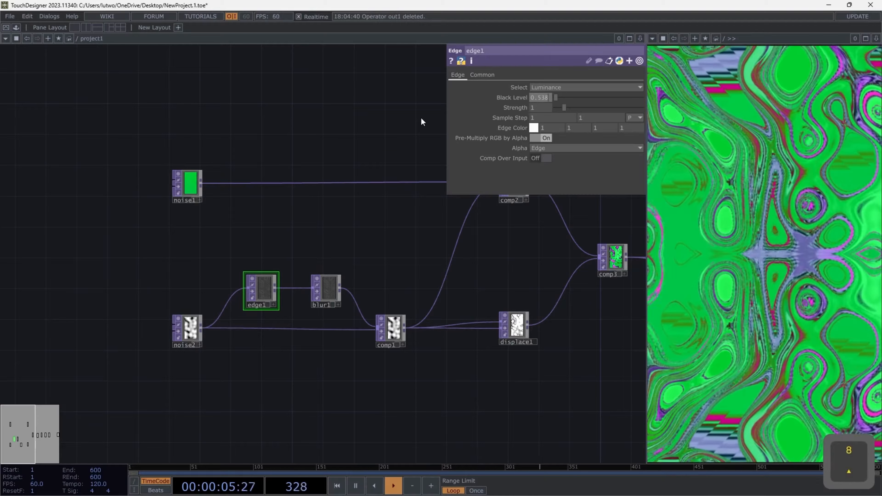
{"action": "key", "text": "Tab"}
{"action": "type", "text": "980"}
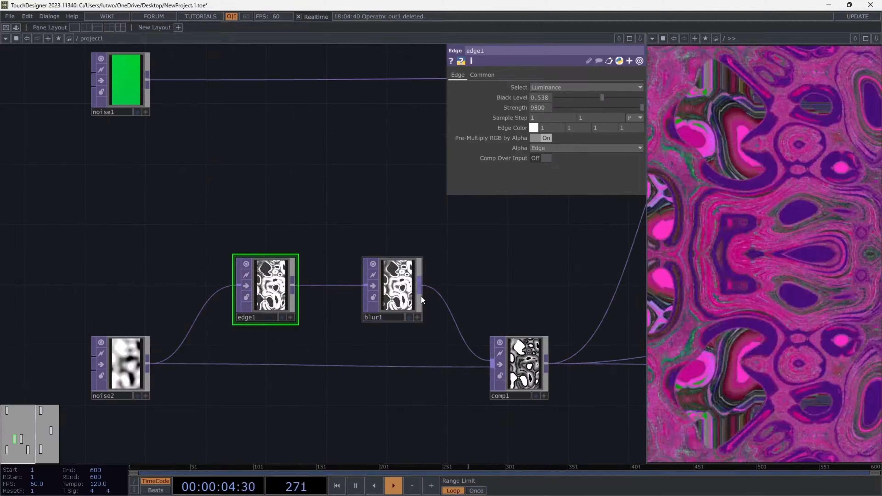
- Set blur1's filter size to 30, keeping its pre-shrink at 1
{"action": "left_click", "coordinate": [404, 292]}
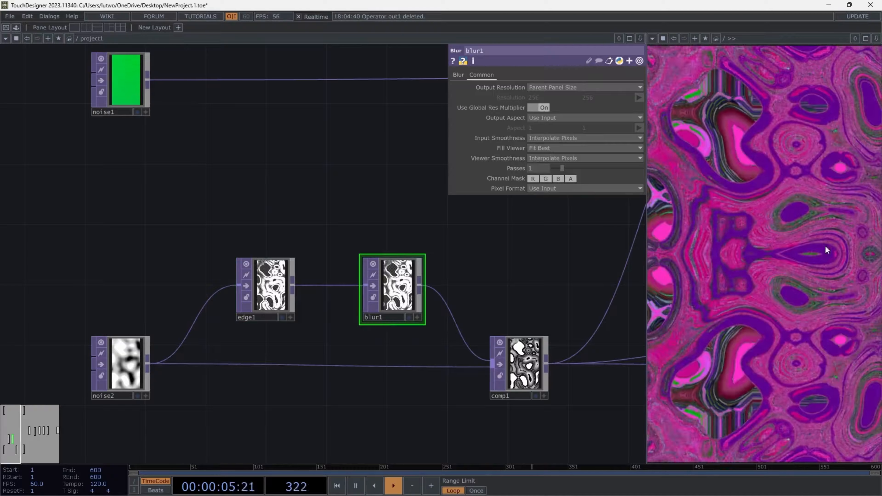
{"action": "left_click", "coordinate": [458, 74]}
{"action": "left_click", "coordinate": [538, 118]}
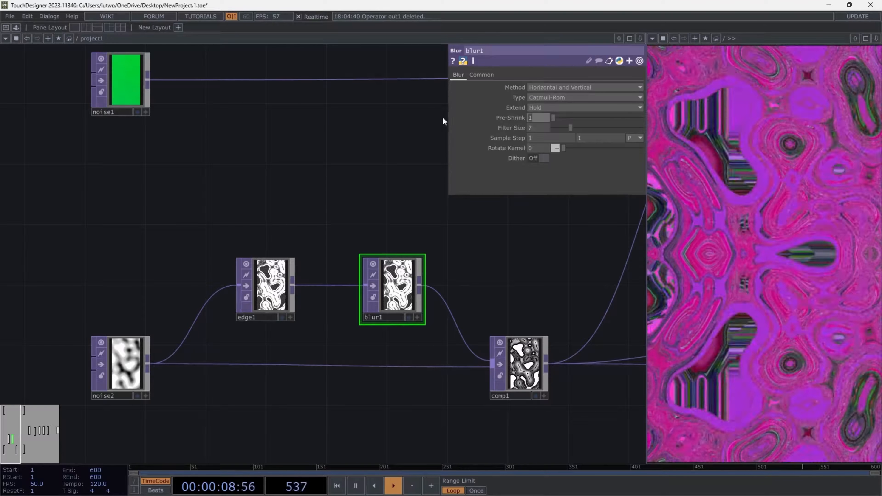
{"action": "key", "text": "Tab"}
{"action": "type", "text": "30"}
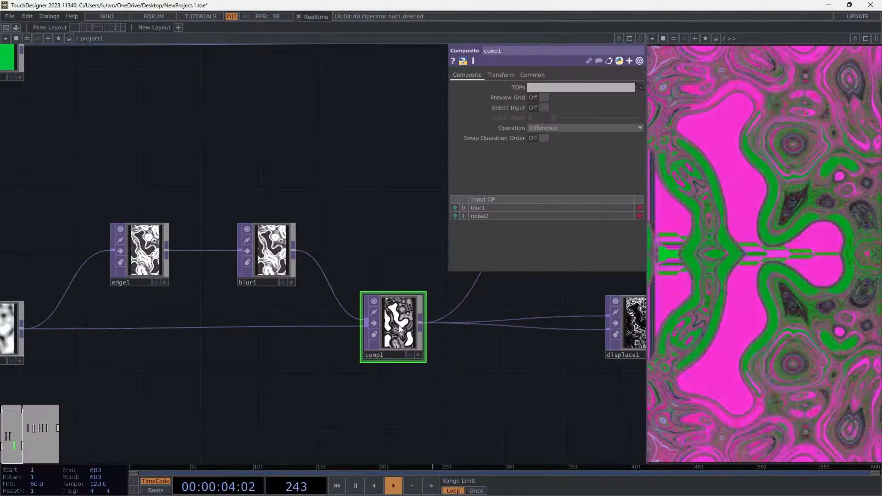
- Set both displace weight values of displace1 to 0.1
{"action": "scroll", "coordinate": [399, 326], "scroll_direction": "up", "scroll_amount": 5}
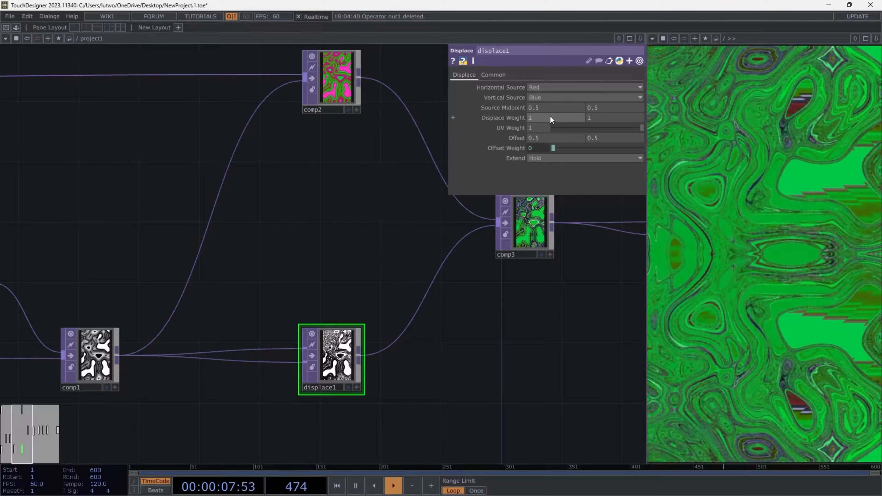
{"action": "type", "text": "0.1"}
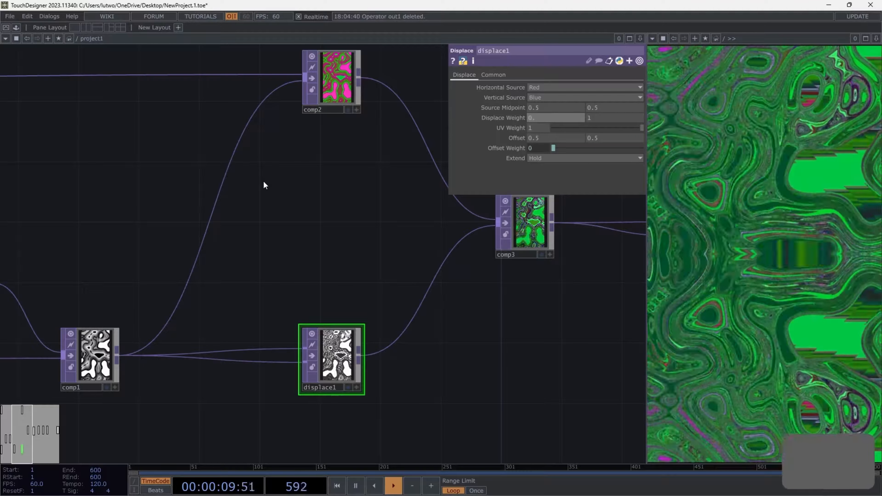
{"action": "key", "text": "Tab"}
{"action": "type", "text": "0.1"}
{"action": "key", "text": "Tab"}
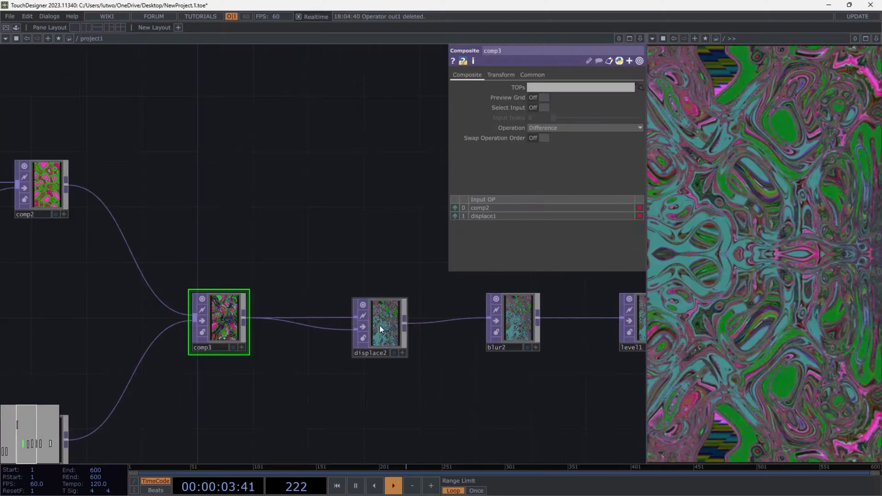
- Set both displace weight values of displace2 to 0.05 and its UV weight to 0.6
{"action": "left_click", "coordinate": [380, 325]}
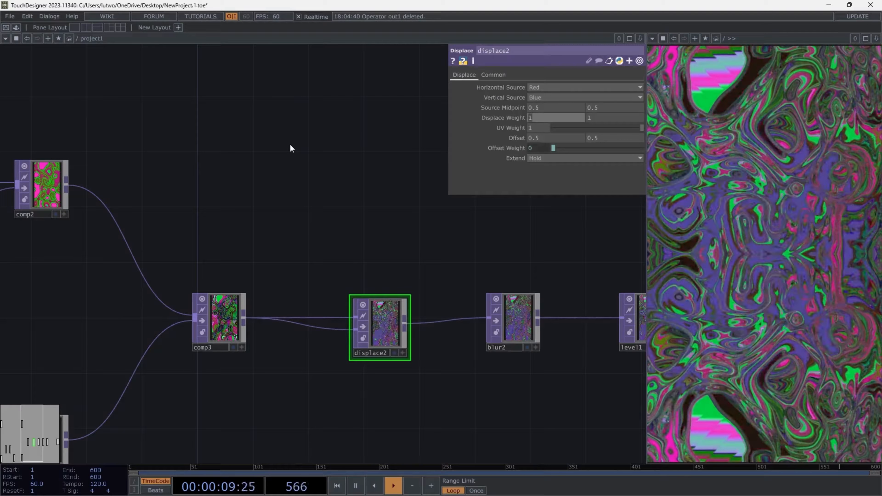
{"action": "key", "text": "Tab"}
{"action": "type", "text": "0."}
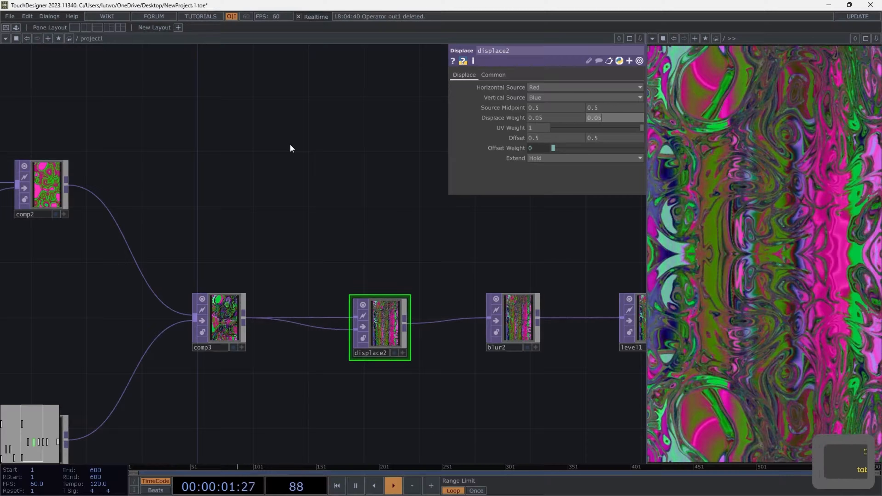
{"action": "key", "text": "Tab"}
{"action": "type", "text": "0."}
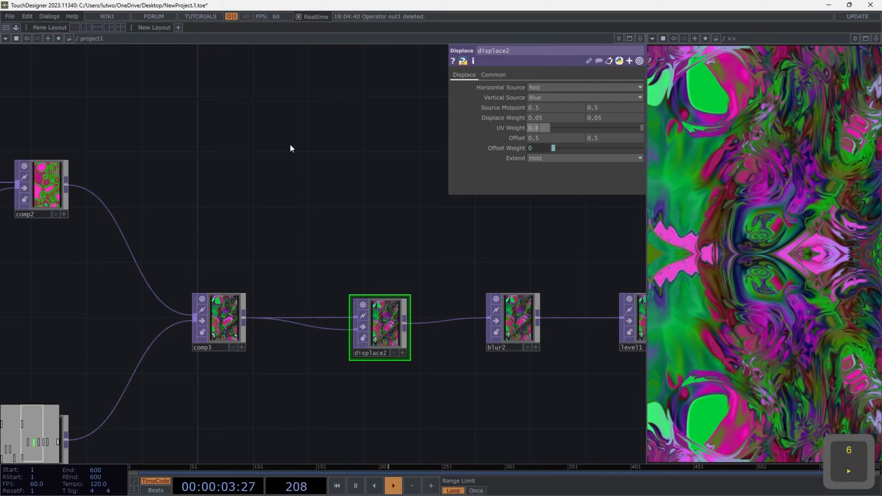
{"action": "key", "text": "Tab"}
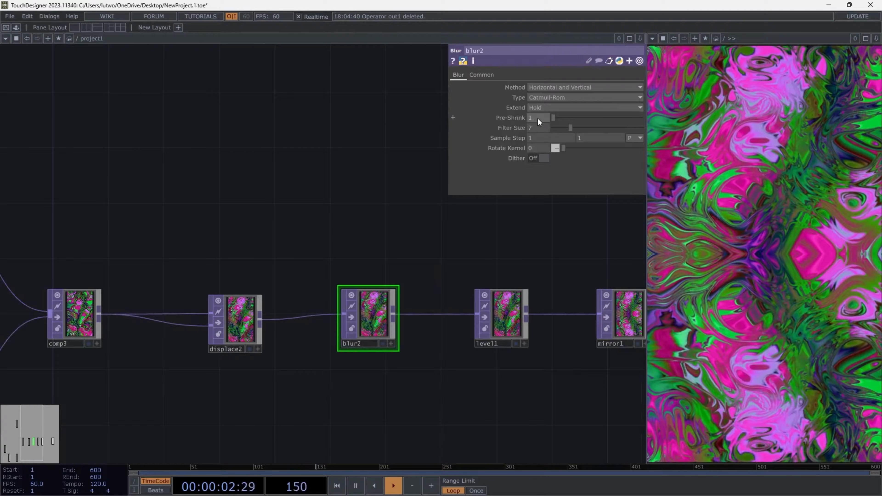
- Set blur2's filter size to 19
{"action": "key", "text": "Tab"}
{"action": "type", "text": "19"}
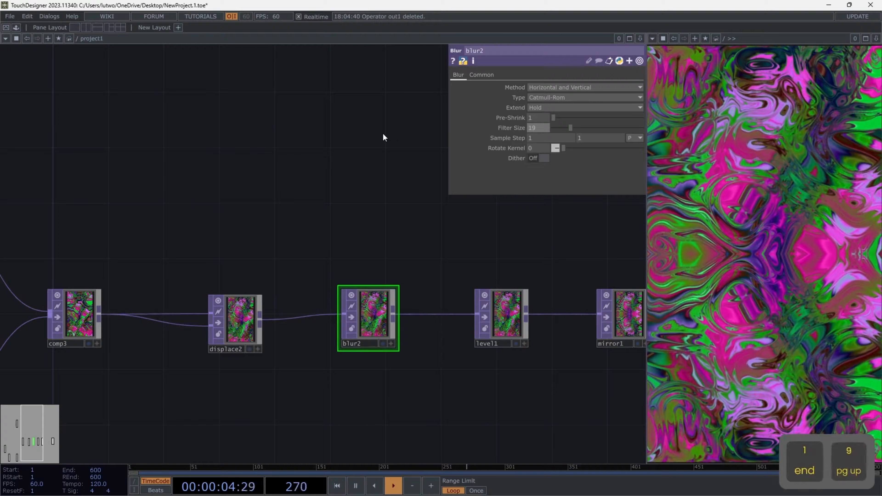
{"action": "key", "text": "Tab"}
- Change level1's pixel format to 32-bit float (Mono)
{"action": "left_click", "coordinate": [501, 318]}
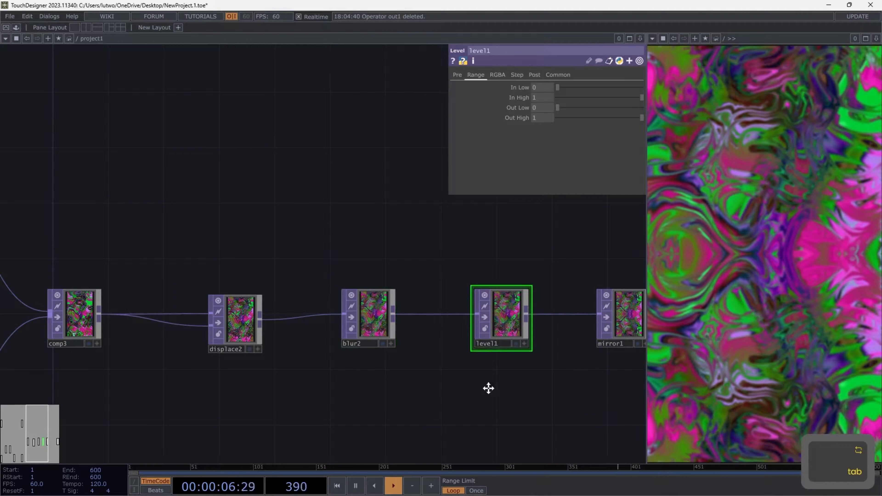
{"action": "left_click_drag", "start_coordinate": [488, 386], "coordinate": [299, 377]}
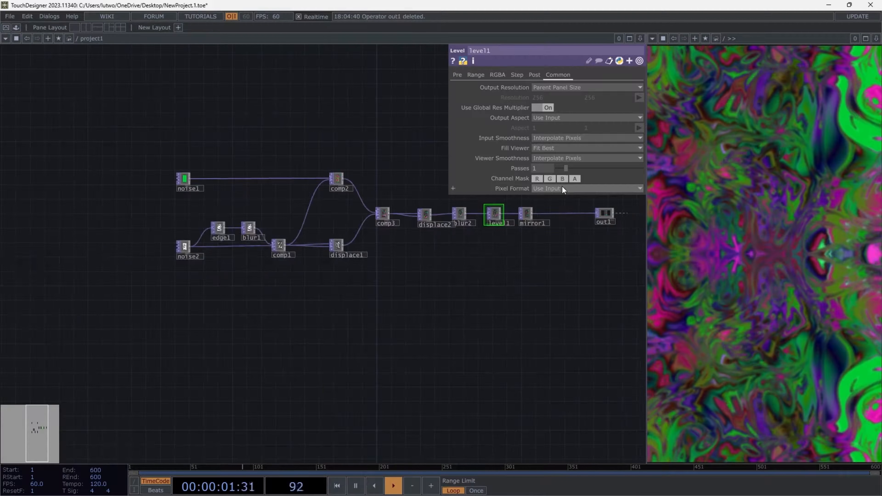
{"action": "left_click", "coordinate": [560, 188]}
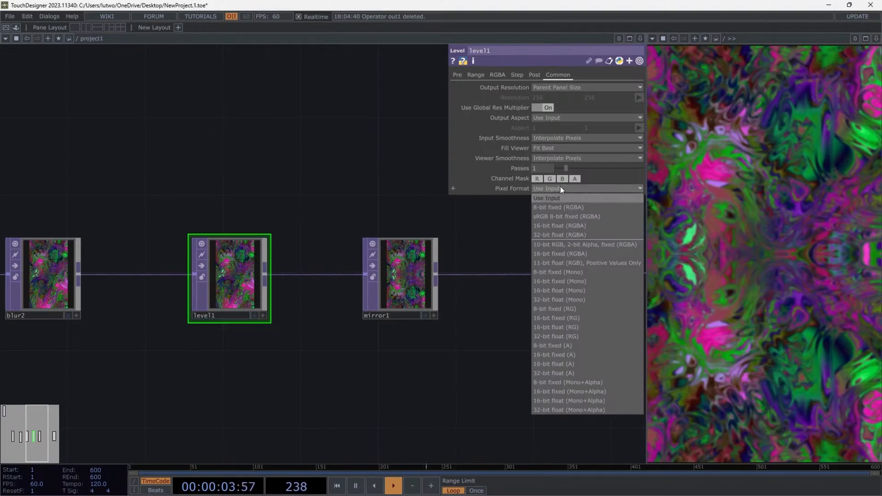
{"action": "left_click", "coordinate": [581, 300]}
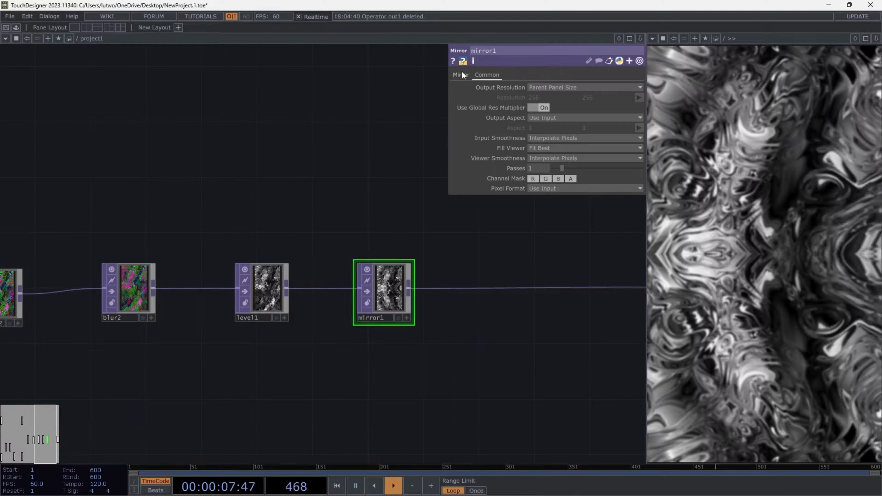
- Set mirror1's rotation to 270
{"action": "left_click", "coordinate": [462, 75]}
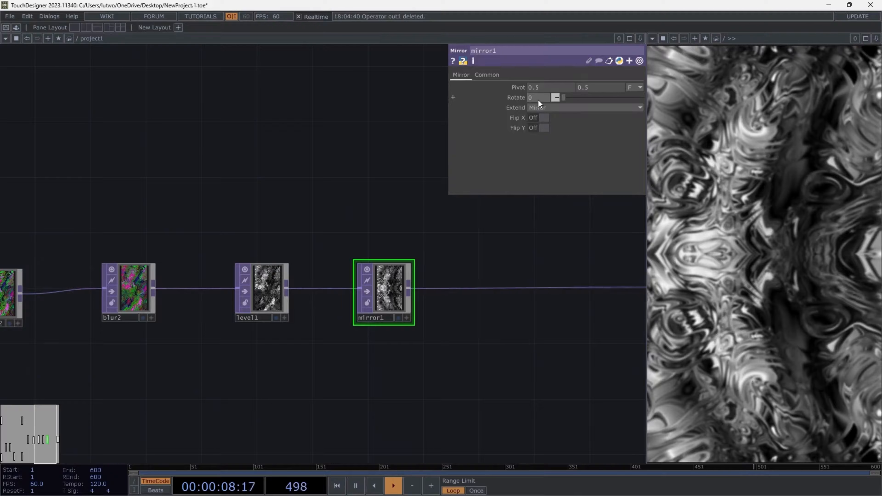
{"action": "type", "text": "270"}
{"action": "key", "text": "Return"}
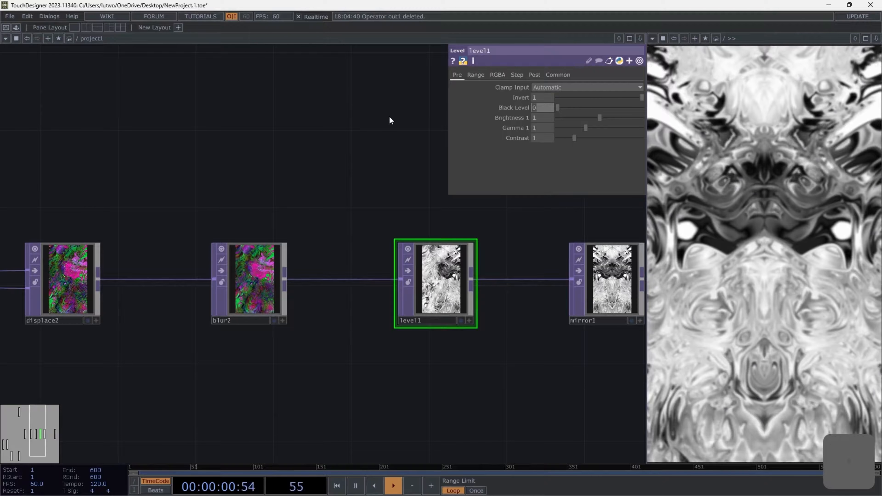
- Set level1's black level to 0.57, brightness to 0.95 and gamma to 0.79
{"action": "type", "text": "0.57"}
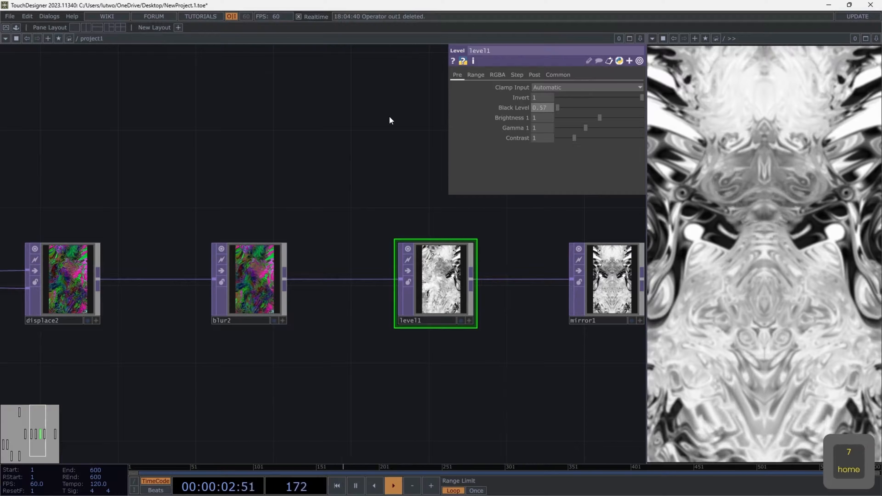
{"action": "key", "text": "Tab"}
{"action": "type", "text": "0.95"}
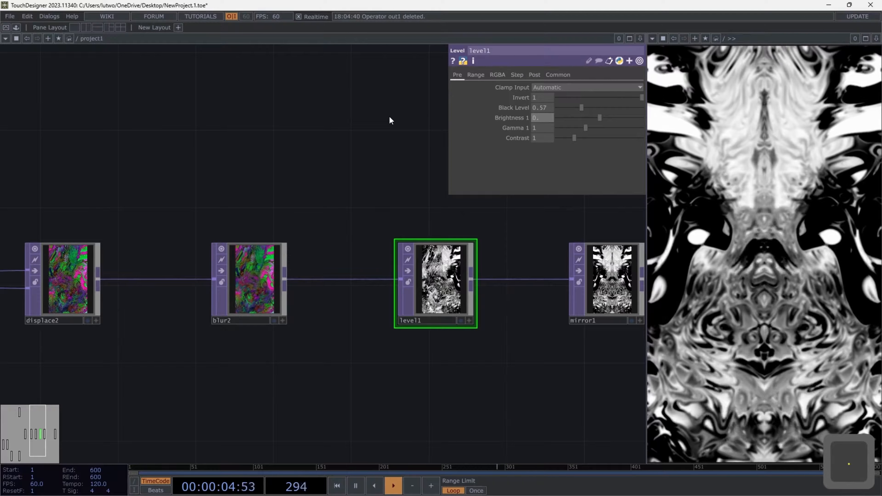
{"action": "key", "text": "Tab"}
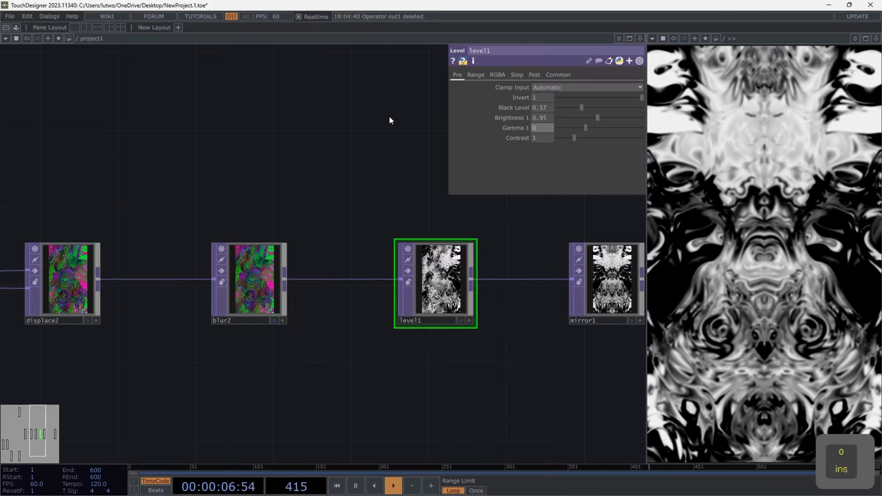
{"action": "type", "text": "0.79"}
{"action": "key", "text": "Tab"}
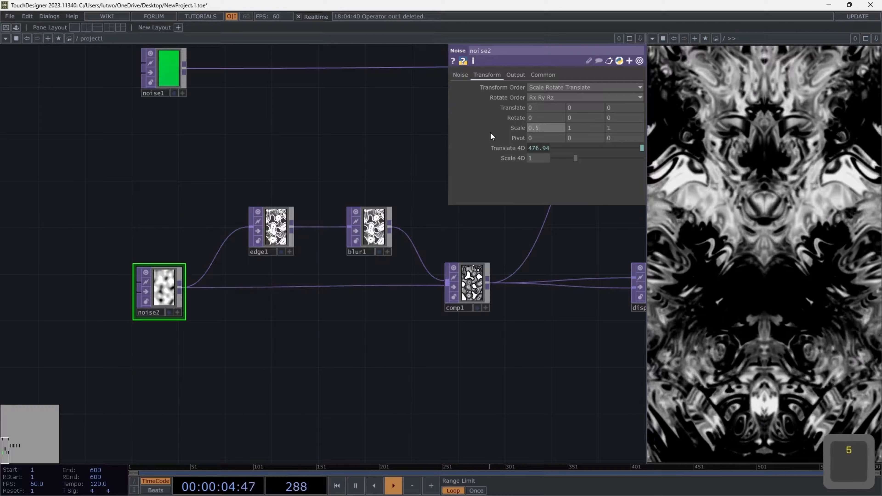
- Set noise2's X scale to 0.5 in its transform parameters
{"action": "type", "text": "0.5"}
{"action": "key", "text": "Tab"}
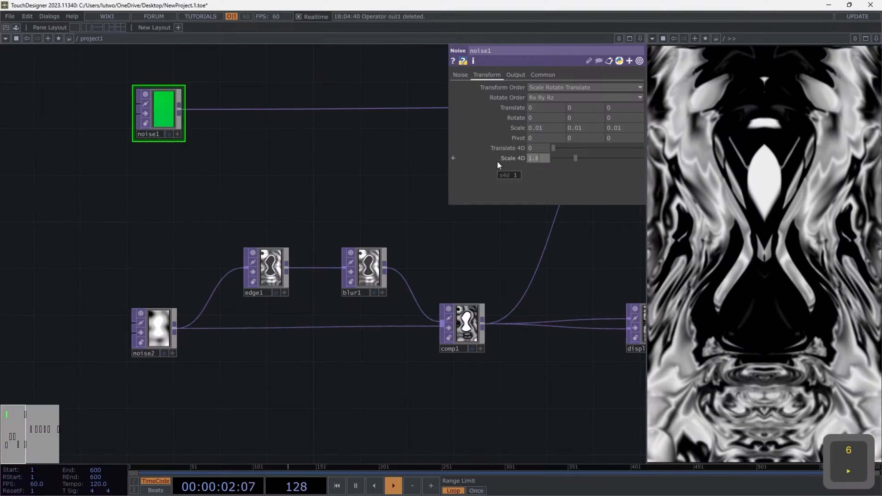
- Set noise1's Scale 4D to 1.6 and its Translate 4D to about 1.16
{"action": "key", "text": "Return"}
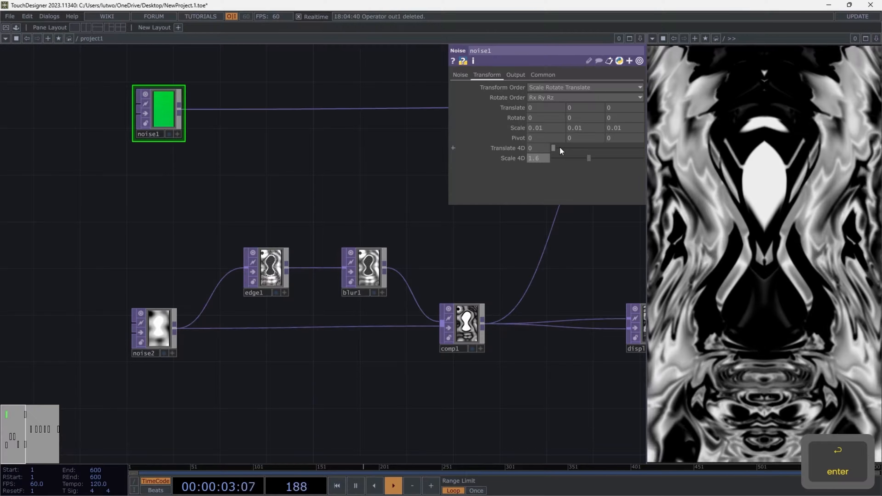
{"action": "mouse_move", "coordinate": [560, 148]}
{"action": "left_mouse_down"}
{"action": "mouse_move", "coordinate": [616, 146]}
{"action": "mouse_move", "coordinate": [571, 154]}
{"action": "left_mouse_up"}
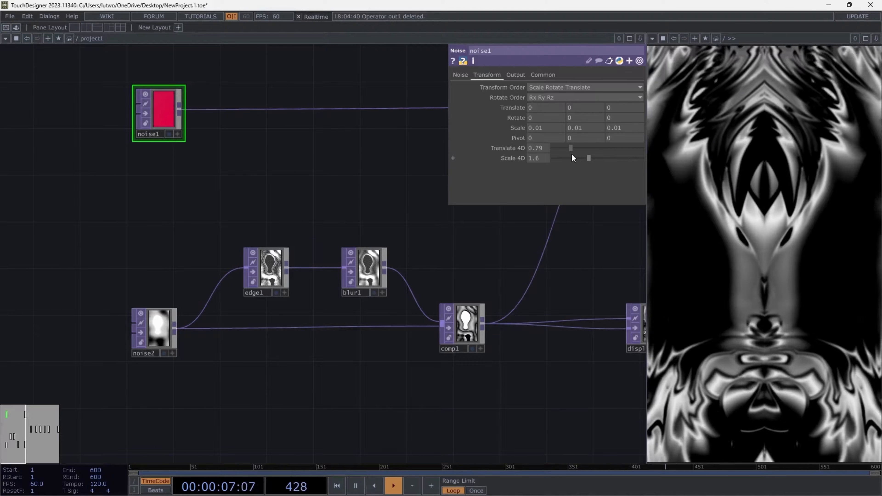
- Collapse all the selected noise network operators into a single Base component
{"action": "right_click_drag", "start_coordinate": [197, 197], "coordinate": [534, 336]}
{"action": "scroll", "coordinate": [339, 259], "scroll_direction": "up", "scroll_amount": 5}
{"action": "right_click", "coordinate": [345, 258]}
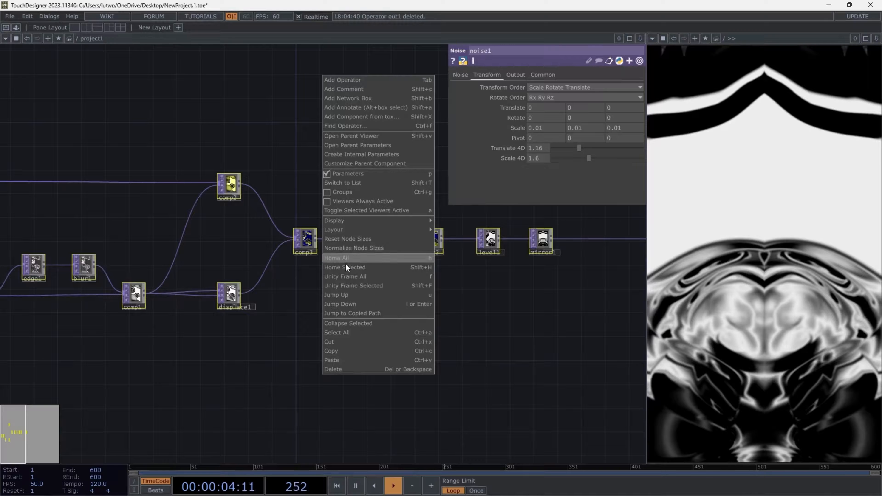
{"action": "left_click", "coordinate": [340, 321]}
{"action": "scroll", "coordinate": [295, 248], "scroll_direction": "up", "scroll_amount": 3}
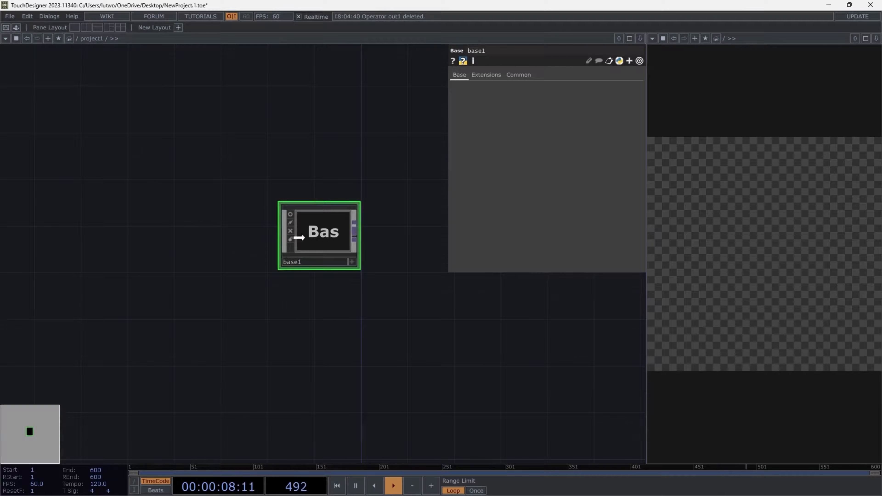
{"action": "left_click_drag", "start_coordinate": [299, 238], "coordinate": [163, 228]}
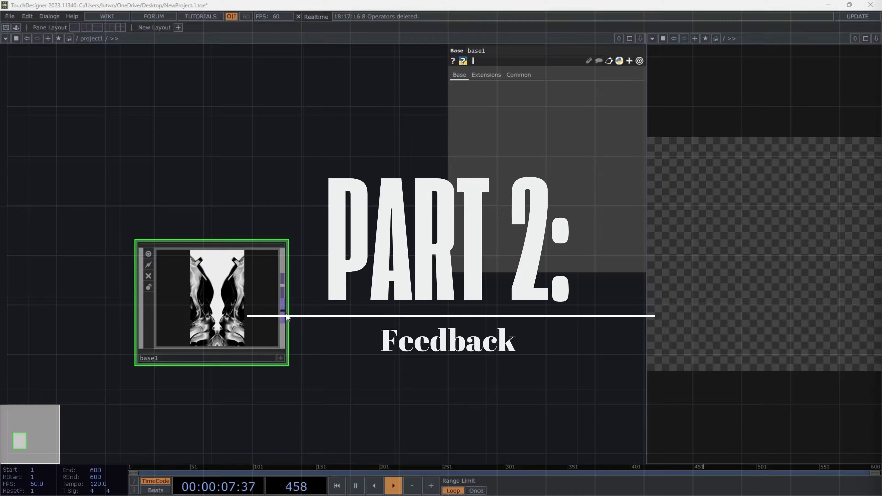
- Add a Level TOP fed by base1's image output and place it beside base1
{"action": "right_click", "coordinate": [286, 314]}
{"action": "type", "text": "level"}
{"action": "key", "text": "Return"}
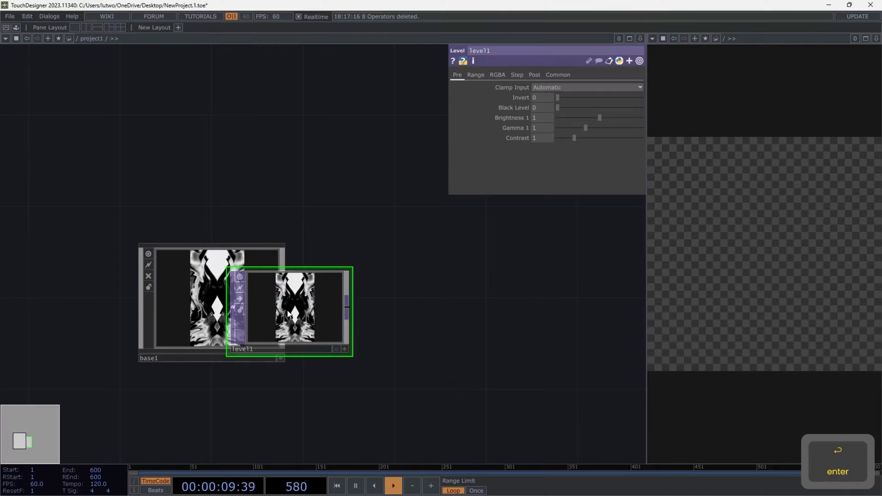
{"action": "left_click", "coordinate": [400, 318]}
- Branch level1's output into a Blur TOP and a Feedback TOP placed above it
{"action": "left_click_drag", "start_coordinate": [544, 320], "coordinate": [410, 318]}
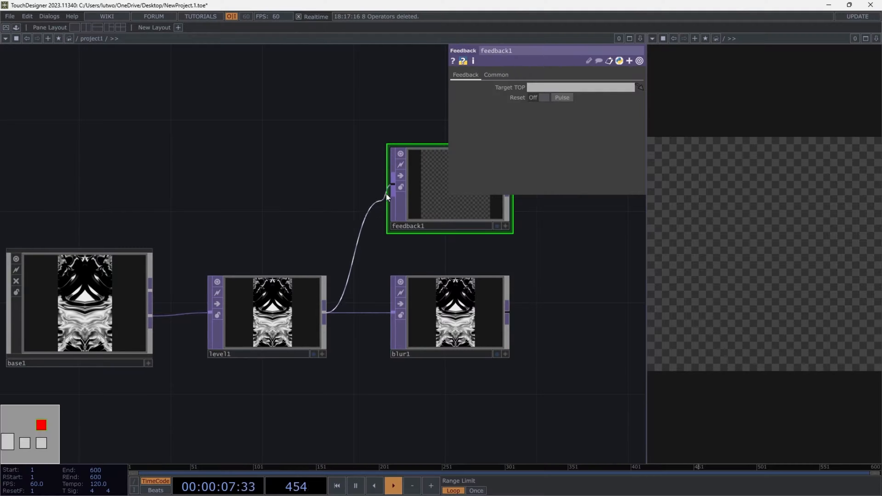
{"action": "left_click_drag", "start_coordinate": [386, 194], "coordinate": [392, 185]}
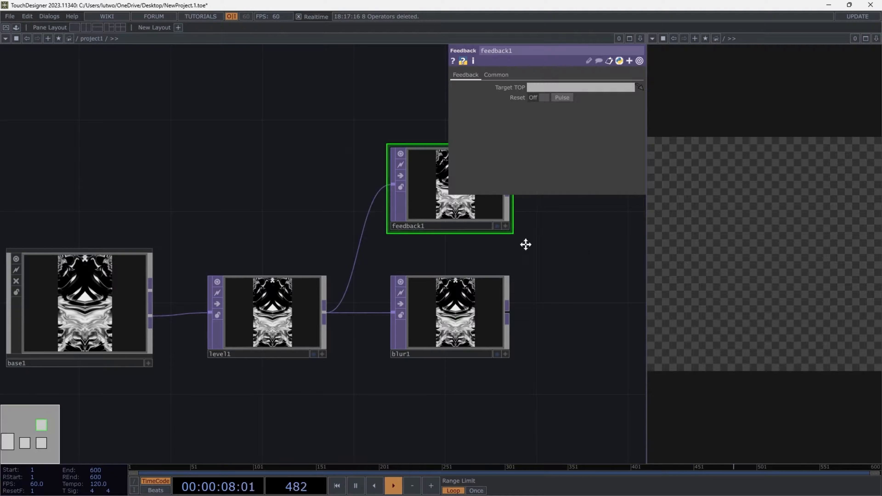
- Chain a Transform, a Level and a Blur TOP after feedback1
{"action": "left_click_drag", "start_coordinate": [526, 244], "coordinate": [346, 244]}
{"action": "scroll", "coordinate": [361, 244], "scroll_direction": "down", "scroll_amount": 3}
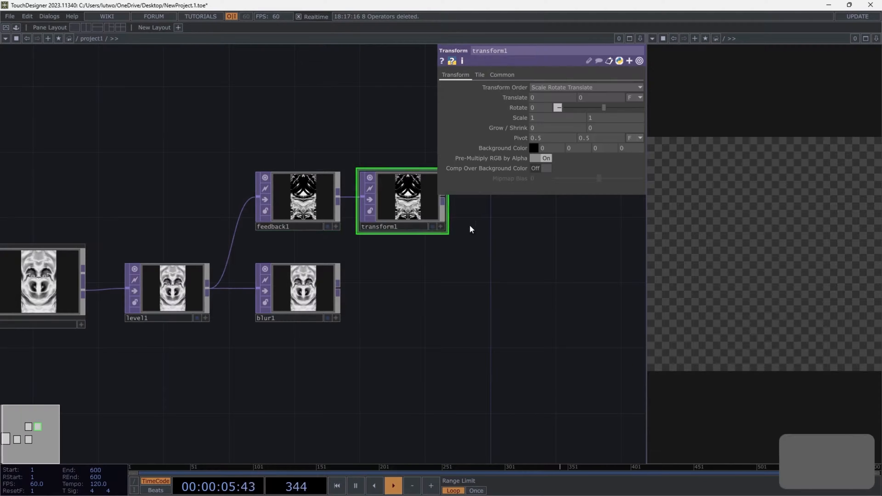
{"action": "left_click_drag", "start_coordinate": [469, 225], "coordinate": [314, 195]}
{"action": "key", "text": "Tab"}
{"action": "type", "text": "level"}
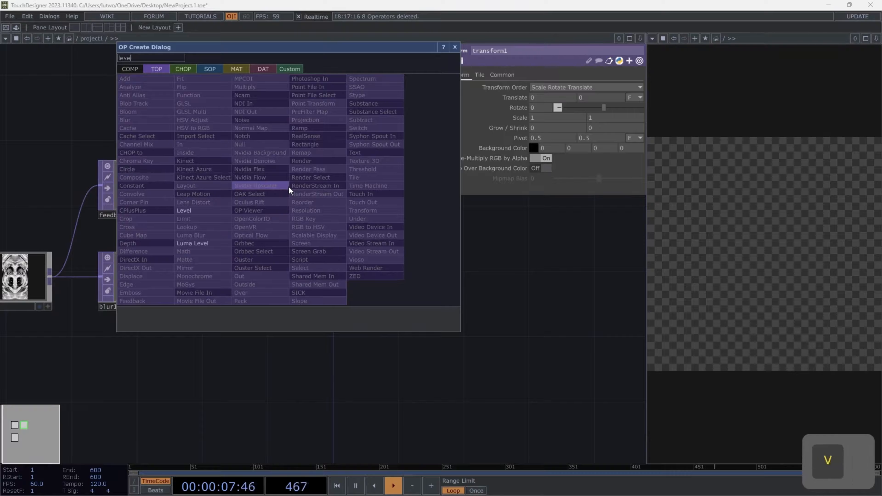
{"action": "key", "text": "Return"}
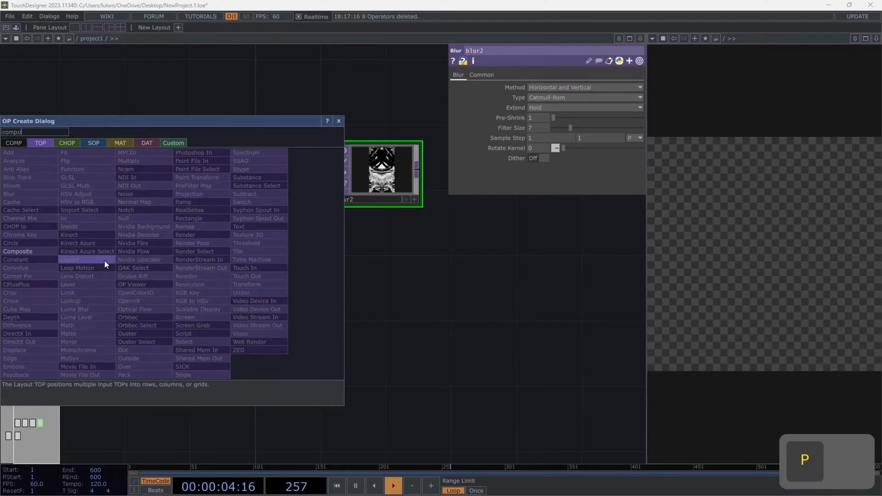
- Add a Composite TOP that combines blur2 and blur1 with the Maximum operation
{"action": "key", "text": "Return"}
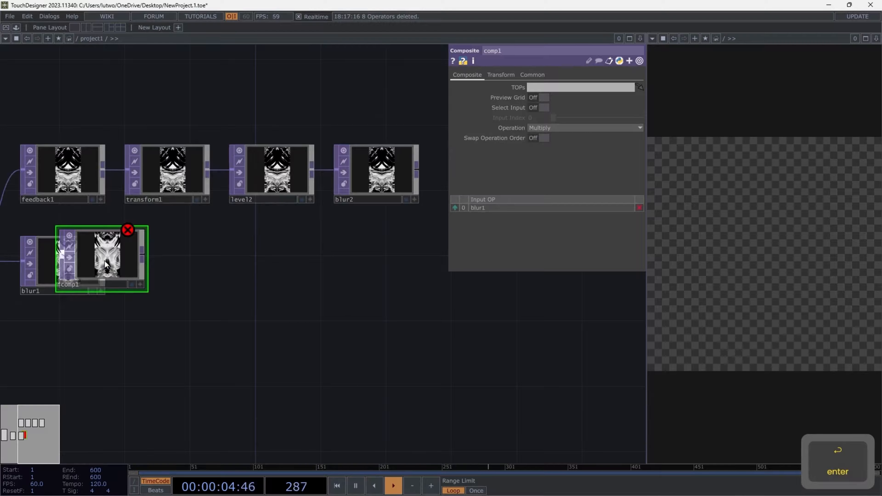
{"action": "left_click", "coordinate": [463, 297]}
{"action": "left_click_drag", "start_coordinate": [285, 275], "coordinate": [304, 266]}
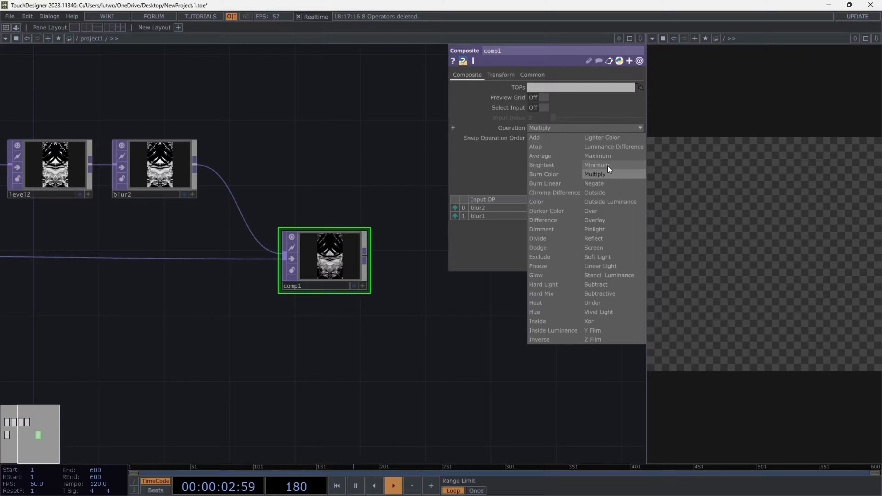
{"action": "left_click", "coordinate": [608, 166]}
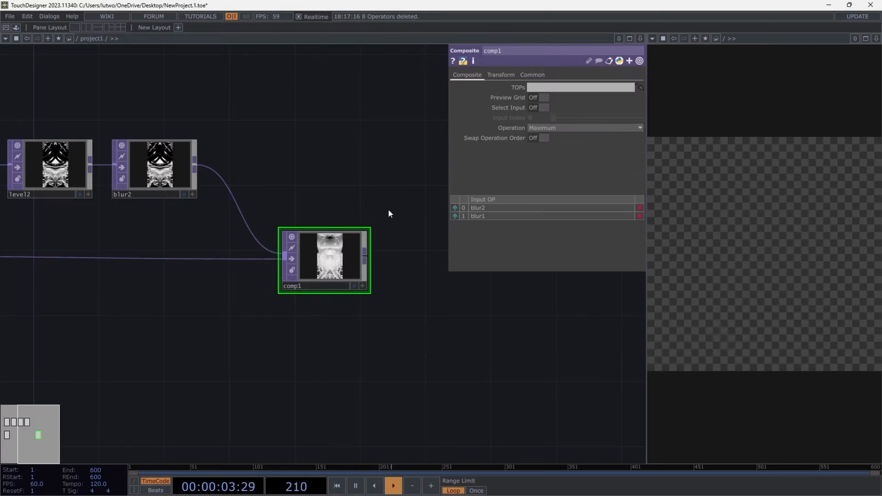
- Display comp1's output as the network background
{"action": "scroll", "coordinate": [359, 285], "scroll_direction": "up", "scroll_amount": 5}
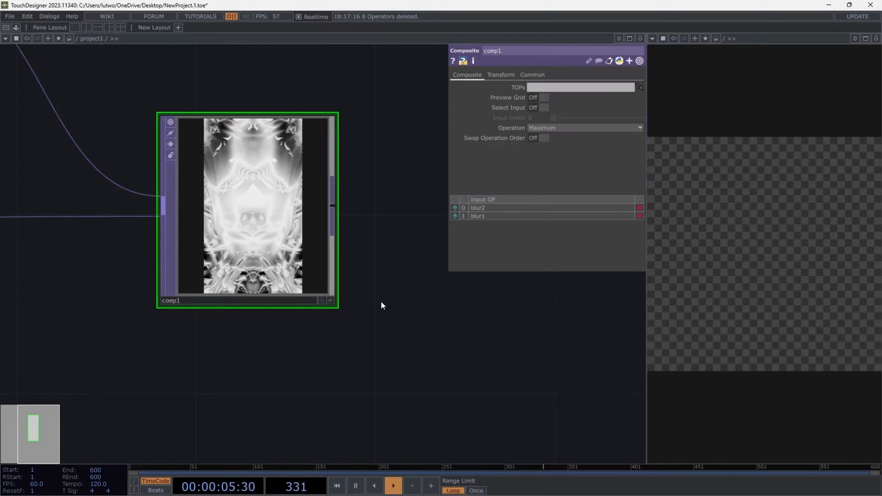
{"action": "left_click", "coordinate": [323, 301]}
- Set level1's black level to 0.19, brightness to 0.96, gamma to 1.14 and contrast to 1.51
{"action": "scroll", "coordinate": [400, 294], "scroll_direction": "down", "scroll_amount": 6}
{"action": "left_click_drag", "start_coordinate": [439, 333], "coordinate": [24, 210]}
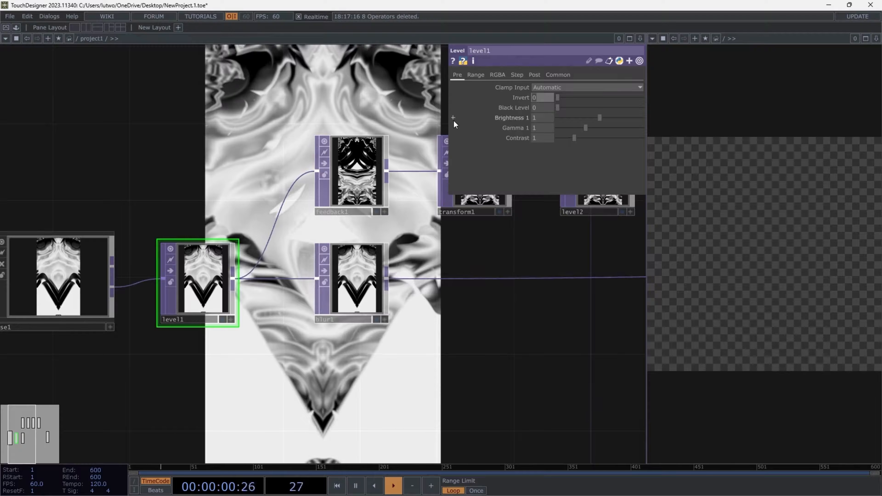
{"action": "key", "text": "Tab"}
{"action": "type", "text": "0.19"}
{"action": "key", "text": "Tab"}
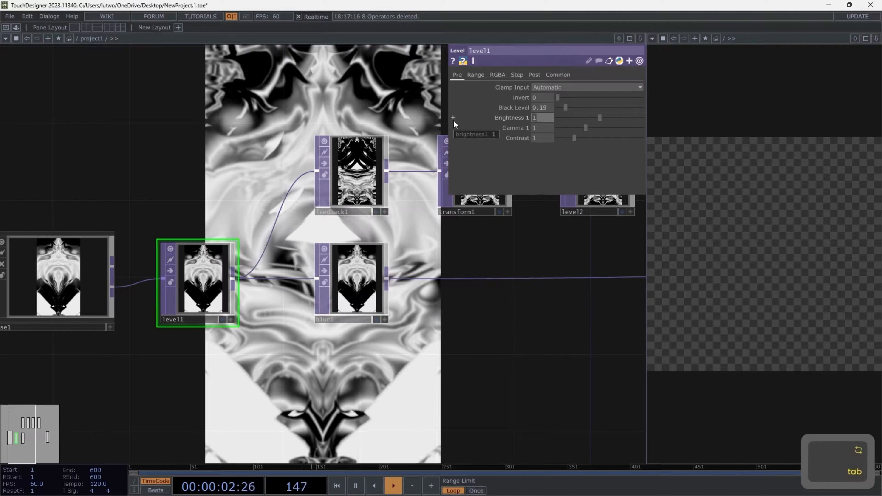
{"action": "type", "text": "0.96"}
{"action": "key", "text": "Tab"}
{"action": "type", "text": "1.1"}
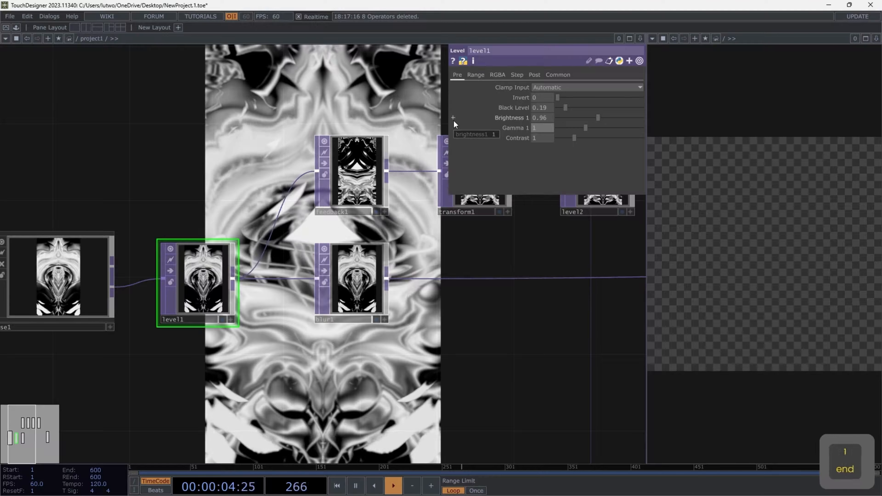
{"action": "type", "text": "4"}
{"action": "key", "text": "Tab"}
{"action": "type", "text": "1.51"}
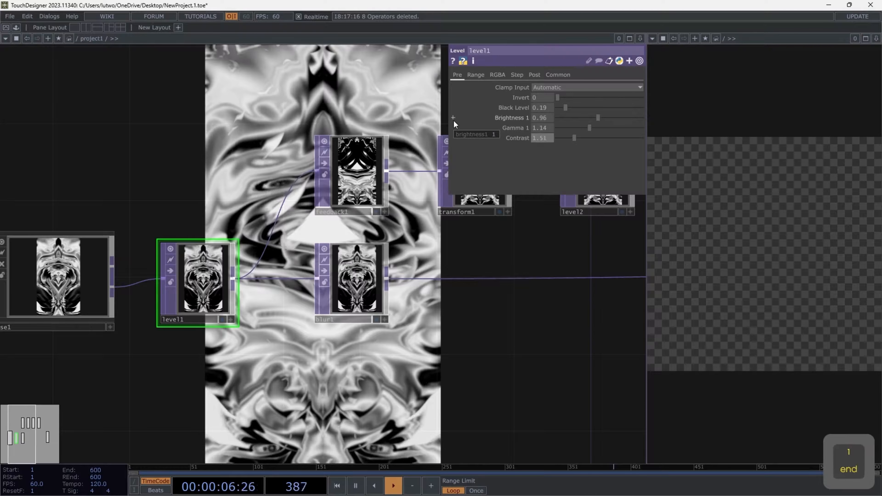
{"action": "key", "text": "Tab"}
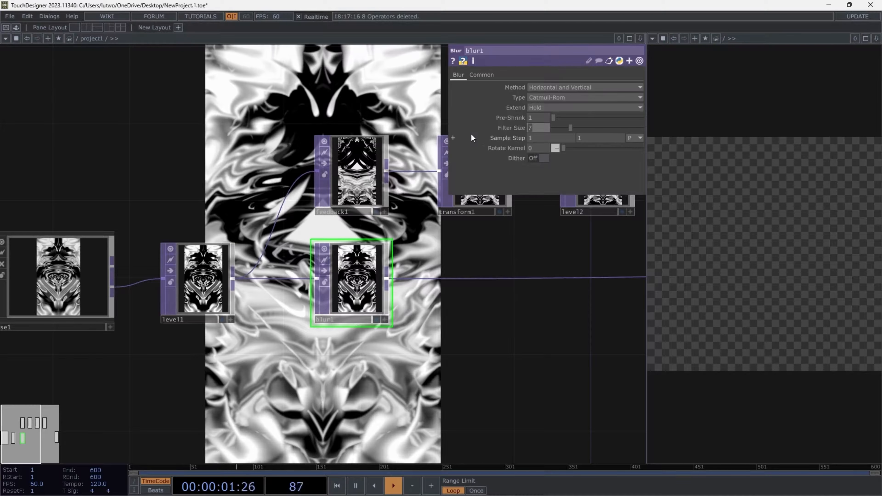
- Change blur1's filter size
{"action": "key", "text": "Return"}
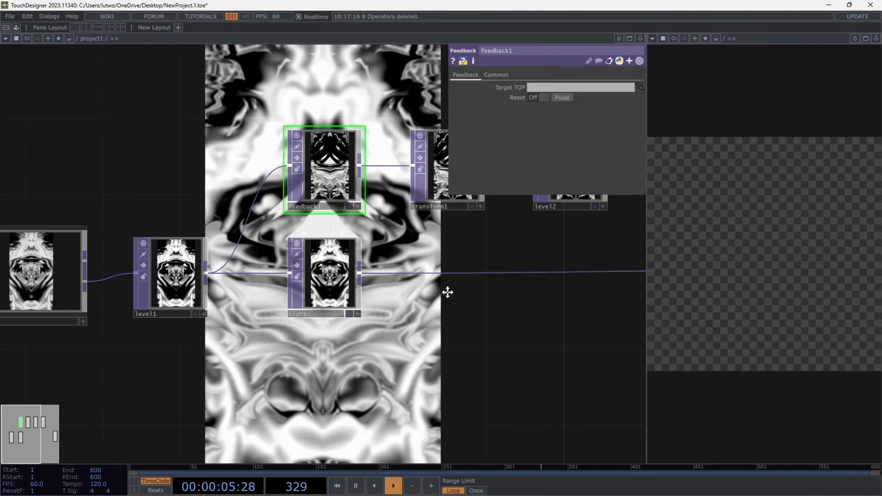
- Set both scale values of transform1 to 0.999
{"action": "left_click_drag", "start_coordinate": [448, 291], "coordinate": [334, 276]}
{"action": "left_click", "coordinate": [358, 169]}
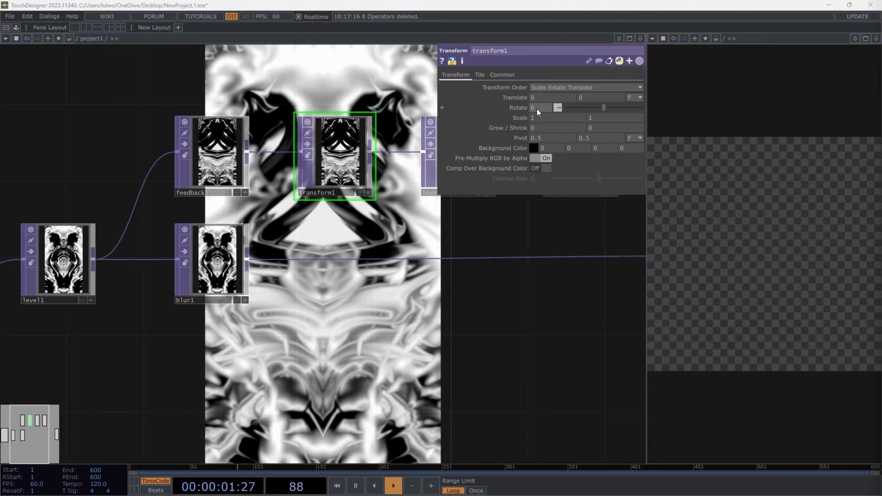
{"action": "left_click_drag", "start_coordinate": [538, 117], "coordinate": [379, 115]}
{"action": "type", "text": "0.99"}
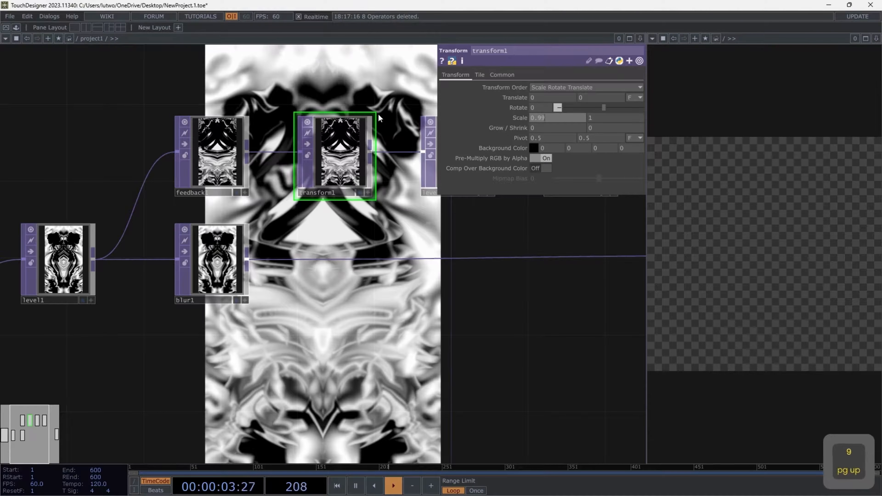
{"action": "type", "text": "9"}
{"action": "key", "text": "Tab"}
{"action": "type", "text": "0.999"}
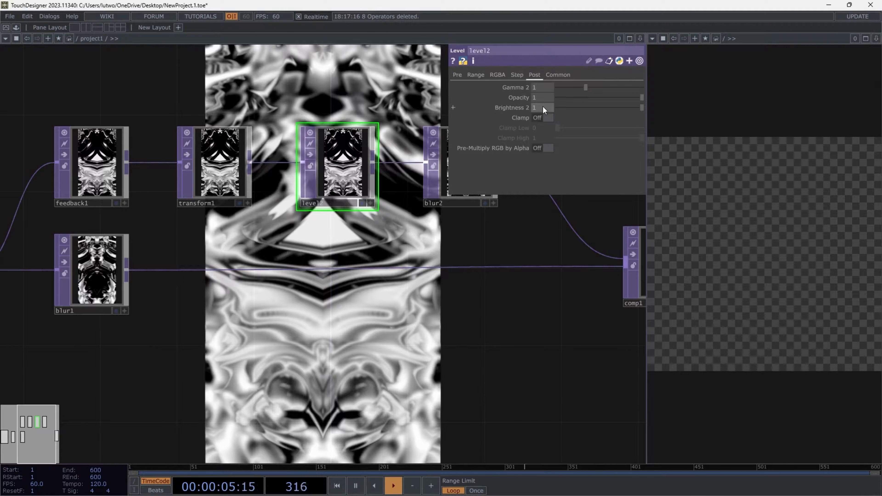
- Lower level2's opacity below 1 and set blur2's filter size to 42
{"action": "left_click", "coordinate": [542, 98]}
{"action": "type", "text": "0."}
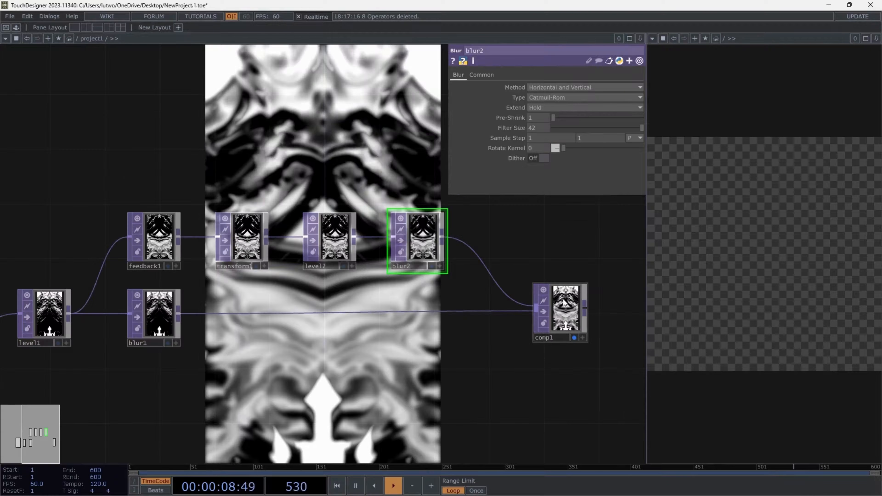
- Assign comp1 as feedback1's target TOP to close the feedback loop
{"action": "left_click_drag", "start_coordinate": [566, 308], "coordinate": [157, 240]}
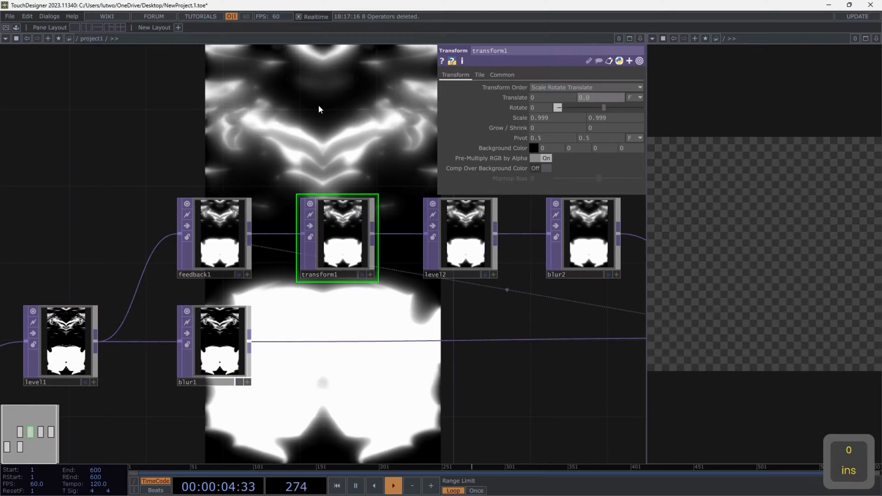
- Set transform1's Y translate to 0.046
{"action": "type", "text": "6"}
{"action": "key", "text": "Return"}
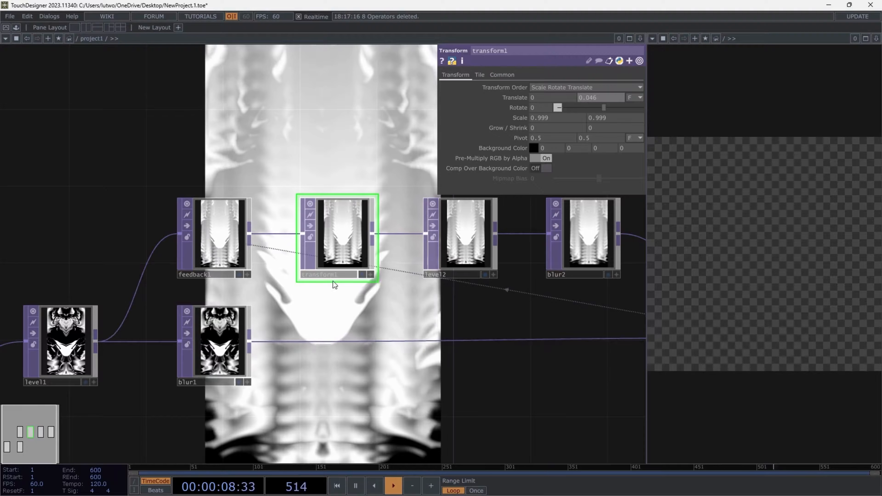
- Add an Out TOP fed by comp1 and place it after the composite
{"action": "scroll", "coordinate": [248, 236], "scroll_direction": "down", "scroll_amount": 6}
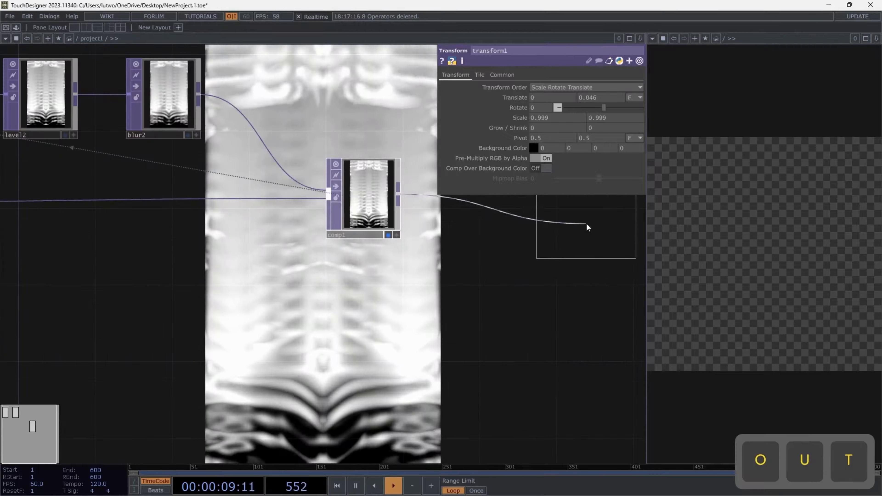
{"action": "left_click", "coordinate": [586, 223]}
{"action": "scroll", "coordinate": [364, 295], "scroll_direction": "down", "scroll_amount": 8}
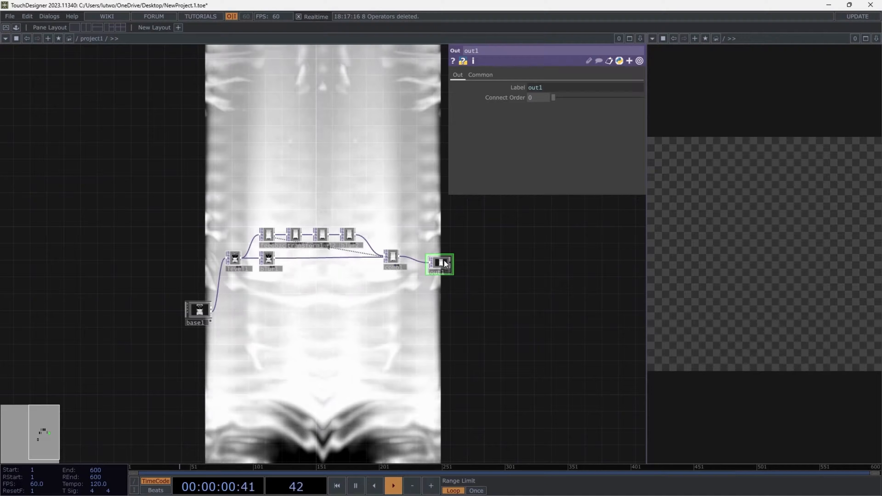
{"action": "scroll", "coordinate": [403, 263], "scroll_direction": "up", "scroll_amount": 5}
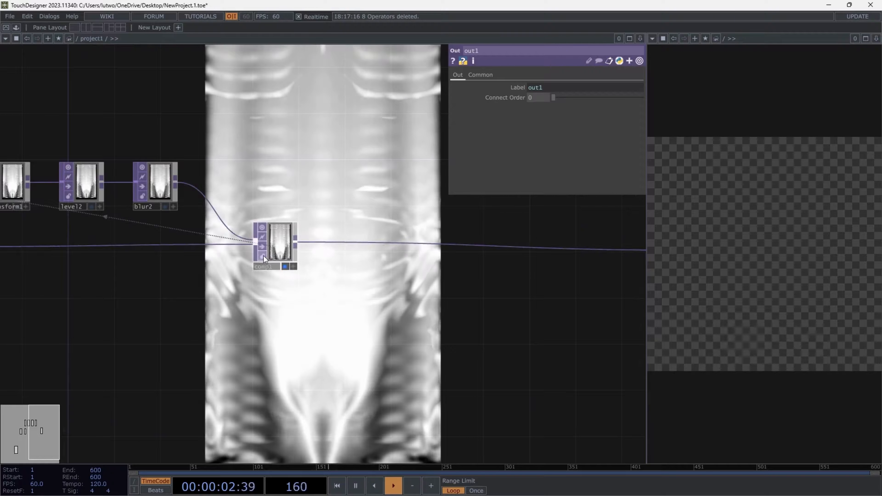
- Turn off comp1's background display and check the project's output from one network level up
{"action": "left_click", "coordinate": [285, 266]}
{"action": "scroll", "coordinate": [259, 277], "scroll_direction": "down", "scroll_amount": 6}
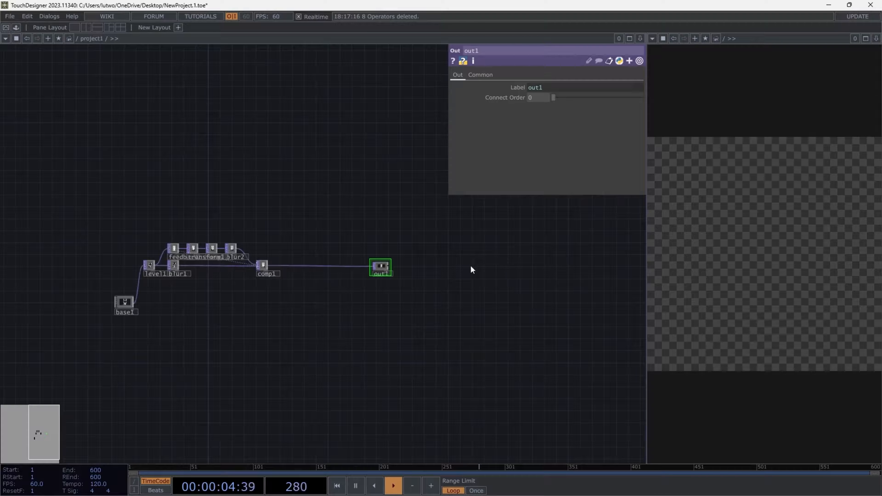
{"action": "key", "text": "u"}
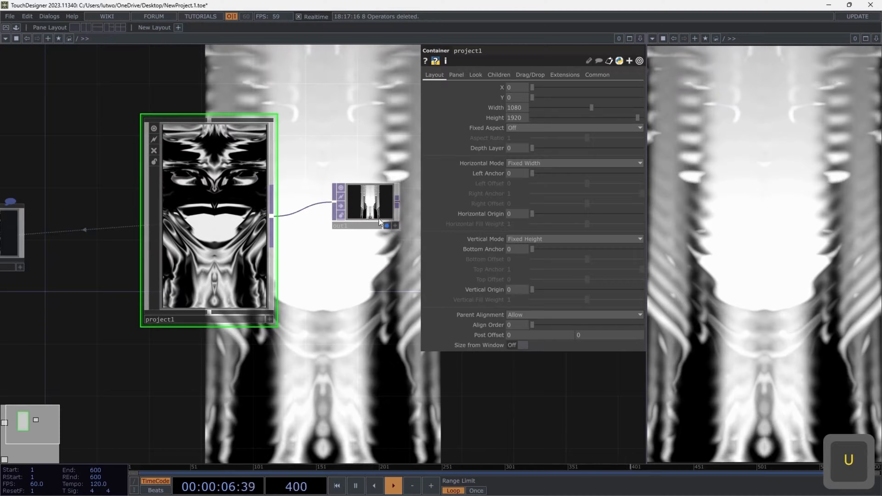
{"action": "key", "text": "i"}
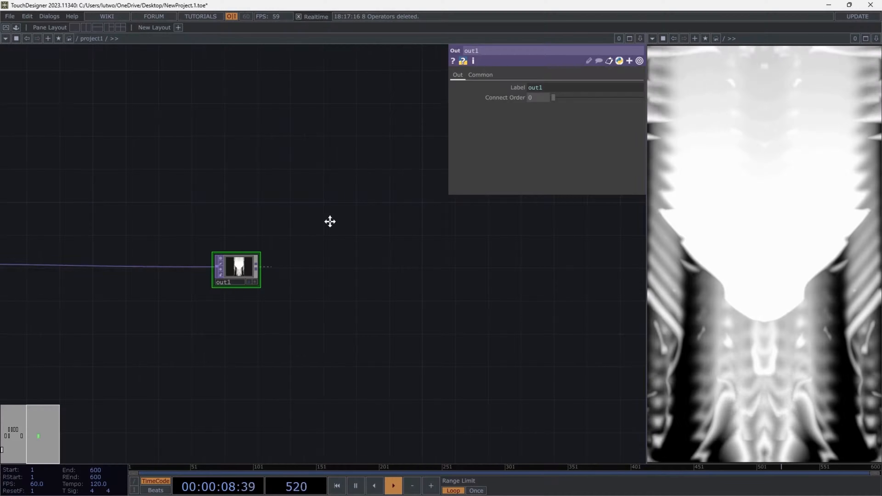
- Add a Composite TOP before out1 combining comp1 with base1's output, and change its blend operation
{"action": "left_click_drag", "start_coordinate": [330, 220], "coordinate": [476, 312]}
{"action": "scroll", "coordinate": [476, 311], "scroll_direction": "down", "scroll_amount": 3}
{"action": "type", "text": "compo"}
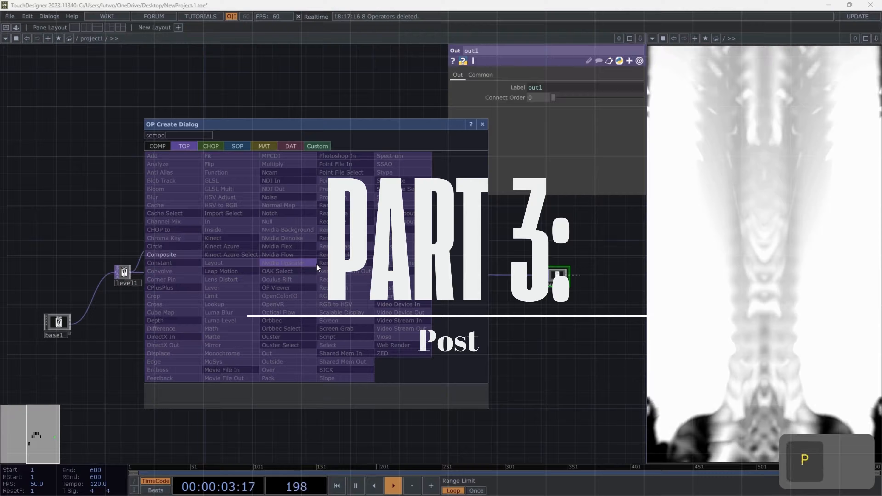
{"action": "key", "text": "Return"}
{"action": "left_click", "coordinate": [316, 263]}
{"action": "left_click_drag", "start_coordinate": [316, 264], "coordinate": [352, 309]}
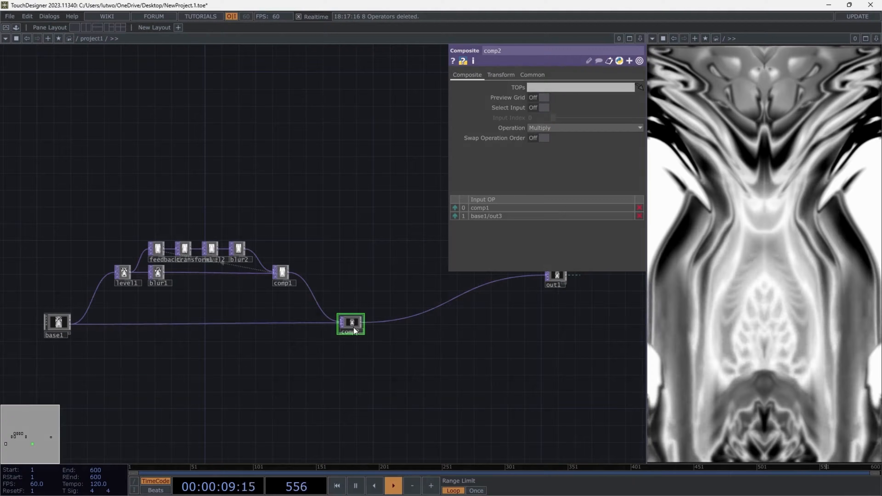
{"action": "left_click", "coordinate": [570, 128]}
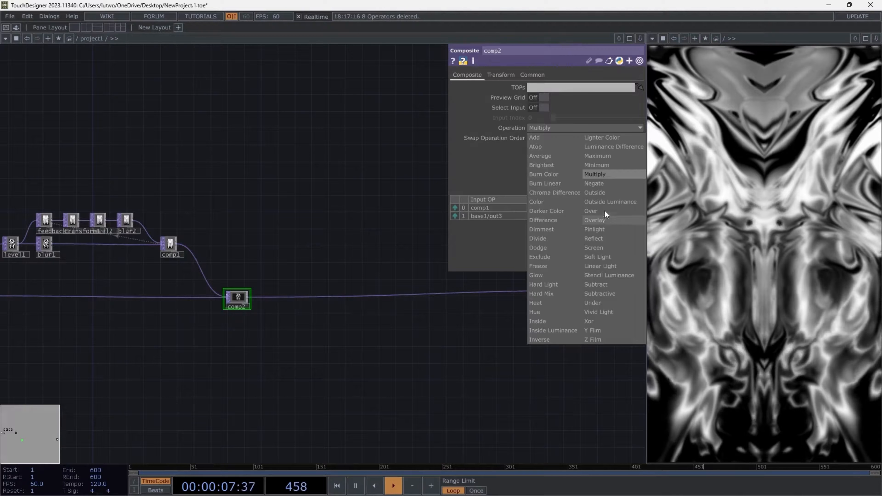
{"action": "left_click", "coordinate": [606, 211]}
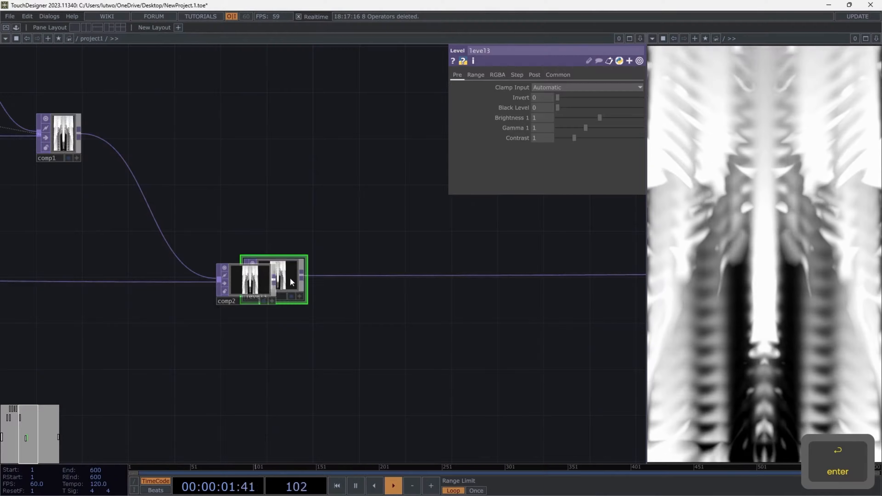
- After comp2, chain a Level TOP and a Displace TOP, feeding a second Displace and a Null in parallel
{"action": "left_click_drag", "start_coordinate": [291, 282], "coordinate": [365, 231]}
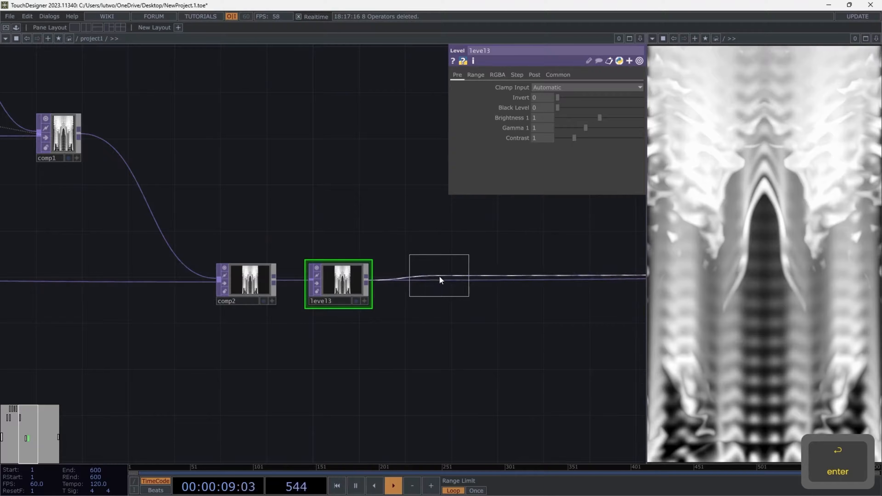
{"action": "left_click", "coordinate": [439, 284]}
{"action": "left_click_drag", "start_coordinate": [504, 347], "coordinate": [388, 347]}
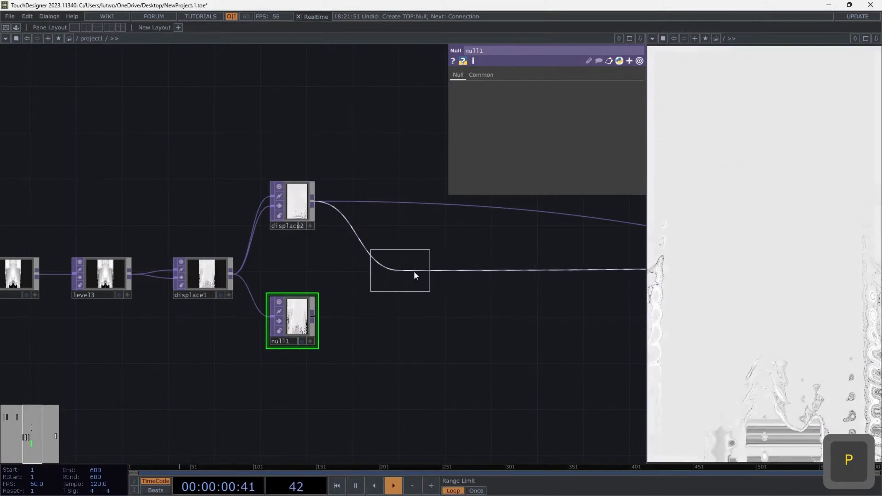
- Merge displace2 and null1 in a new Composite TOP, followed by a Level TOP and another Composite
{"action": "left_click", "coordinate": [405, 274]}
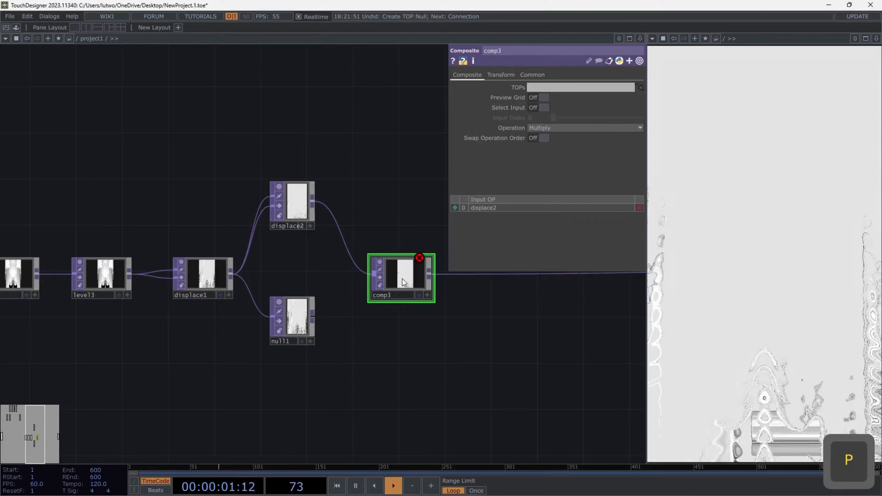
{"action": "key", "text": "Return"}
{"action": "left_click", "coordinate": [383, 258]}
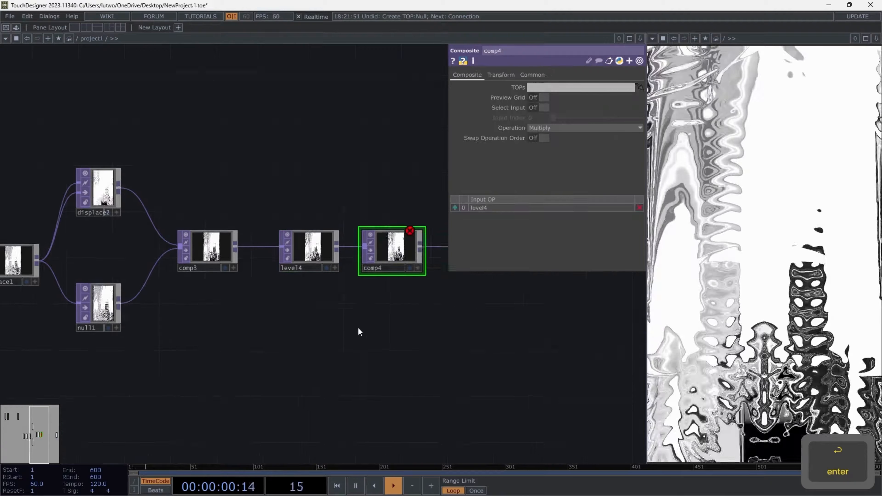
- Add a Constant TOP below level4 and connect it as comp4's second input
{"action": "left_click_drag", "start_coordinate": [358, 330], "coordinate": [305, 328]}
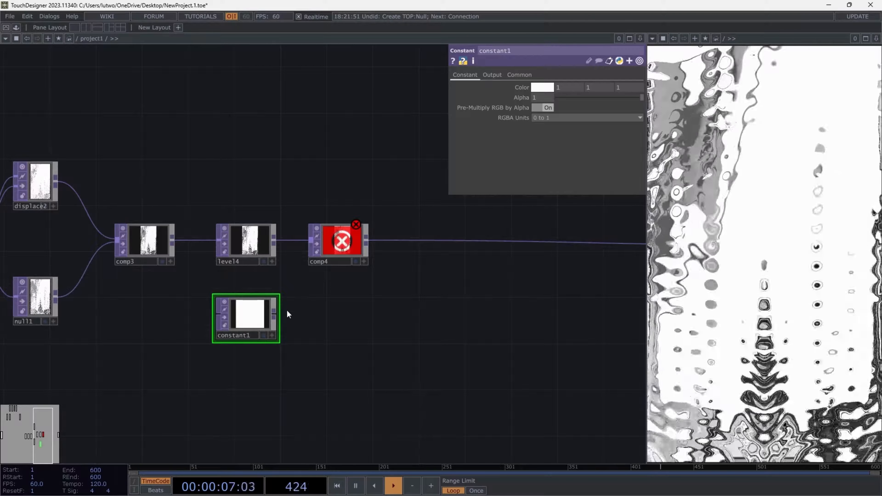
{"action": "left_click", "coordinate": [312, 262]}
{"action": "left_click", "coordinate": [339, 241]}
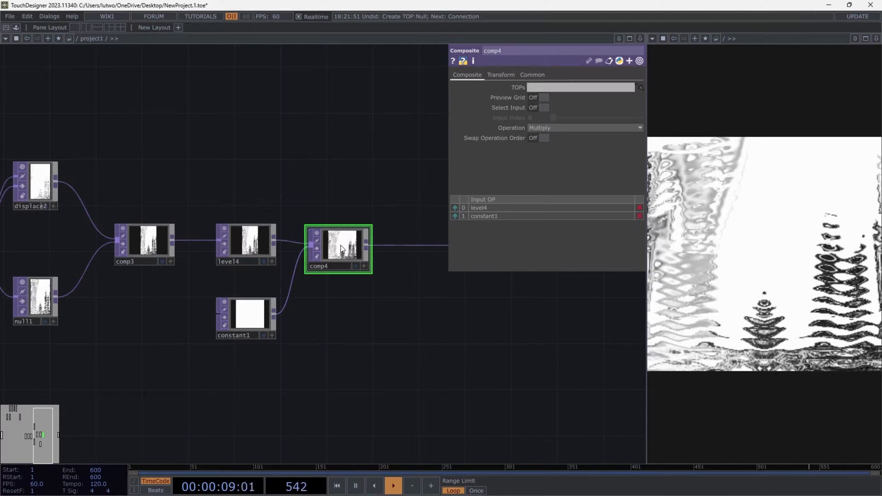
- Set comp4's output resolution to Parent Panel Size
{"action": "scroll", "coordinate": [373, 277], "scroll_direction": "down", "scroll_amount": 2}
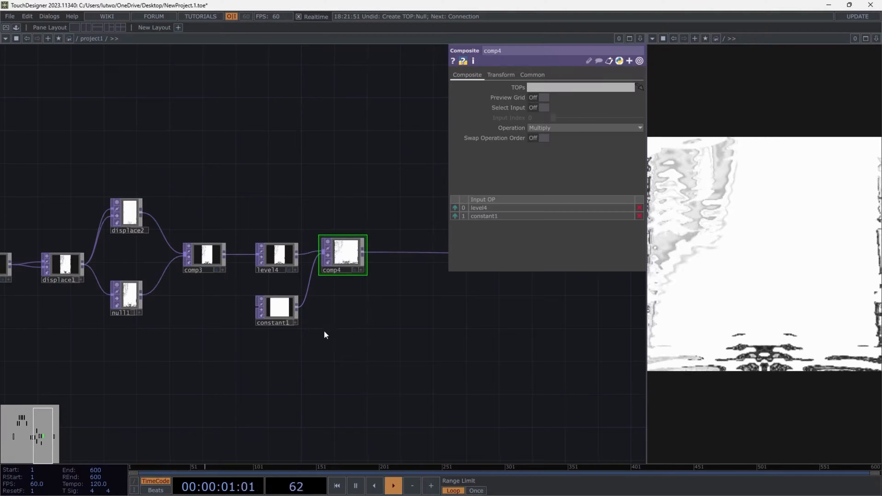
{"action": "scroll", "coordinate": [325, 332], "scroll_direction": "down", "scroll_amount": 2}
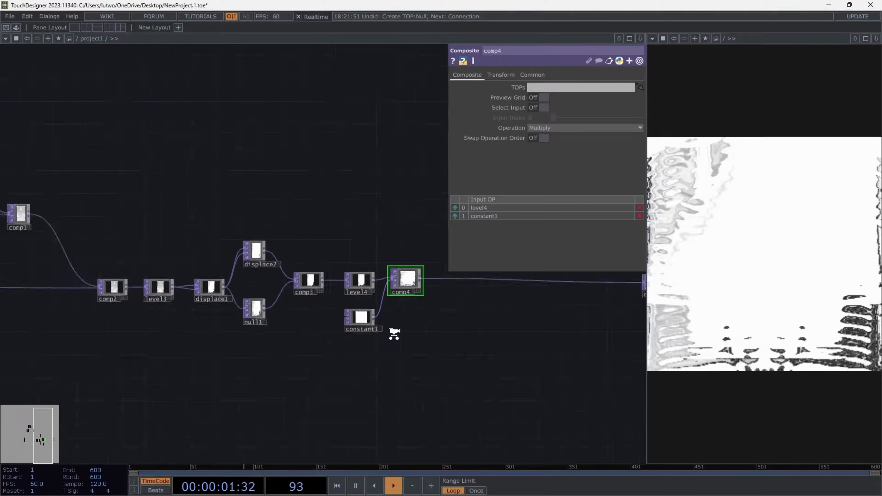
{"action": "left_click", "coordinate": [539, 75]}
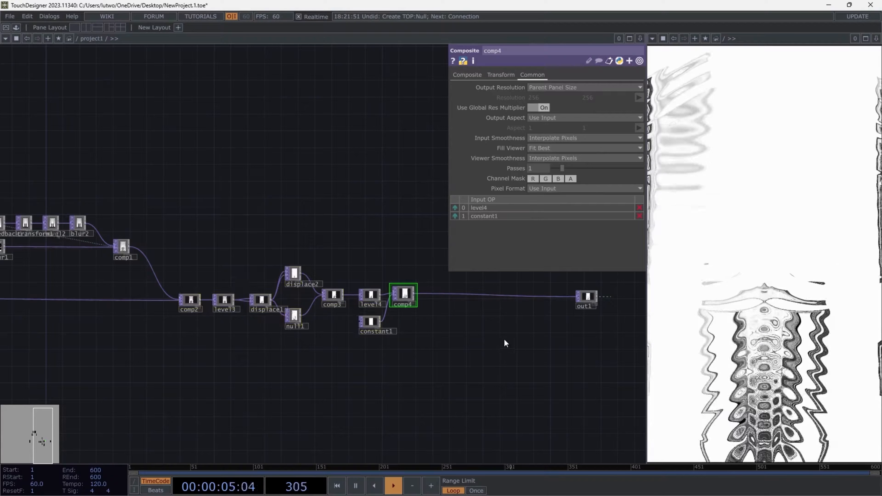
- Set level3's black level to 0.49, brightness to 1.24, gamma to 1.37 and contrast to 2.01
{"action": "scroll", "coordinate": [504, 339], "scroll_direction": "up", "scroll_amount": 3}
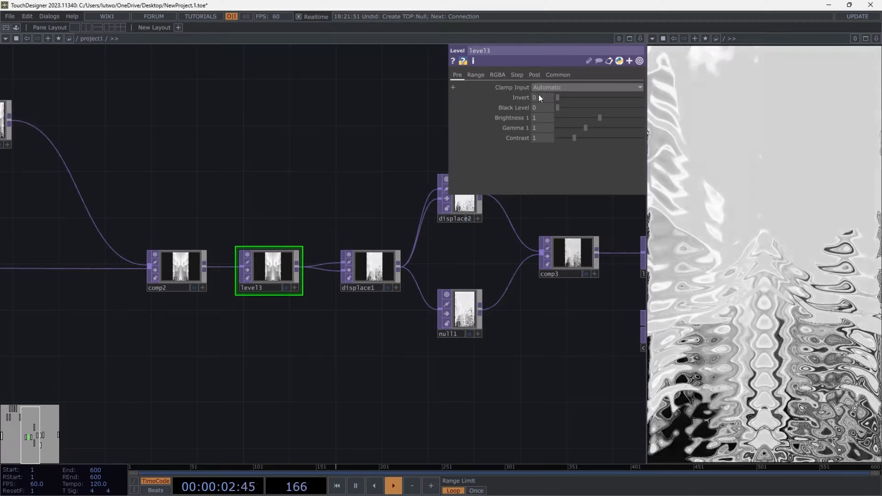
{"action": "left_click", "coordinate": [534, 98]}
{"action": "type", "text": ".49"}
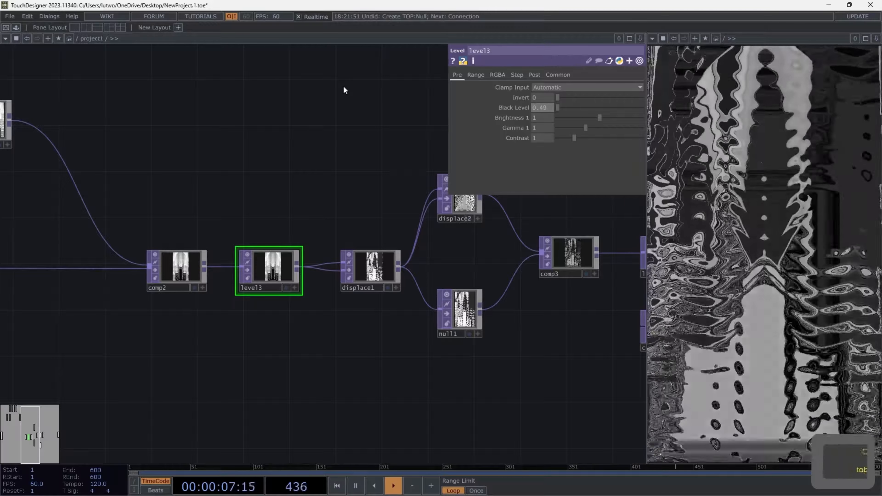
{"action": "key", "text": "Tab"}
{"action": "type", "text": "1."}
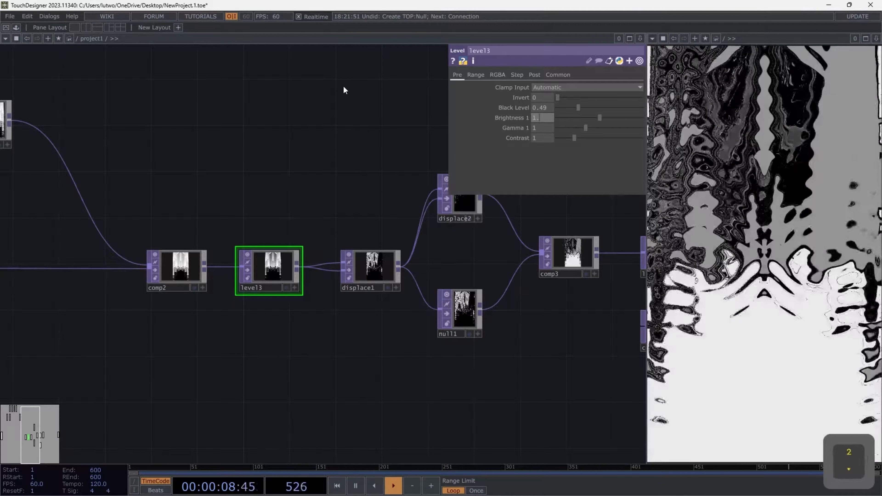
{"action": "type", "text": "24"}
{"action": "key", "text": "Tab"}
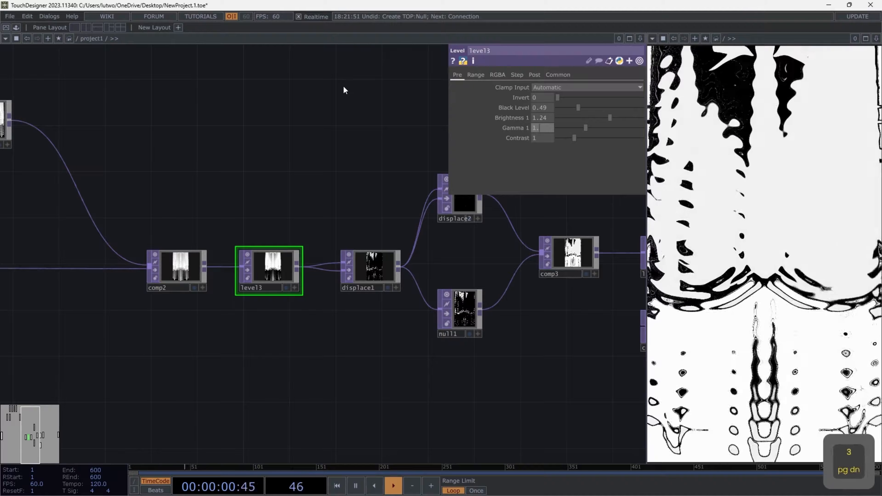
{"action": "type", "text": "1.37"}
{"action": "key", "text": "Tab"}
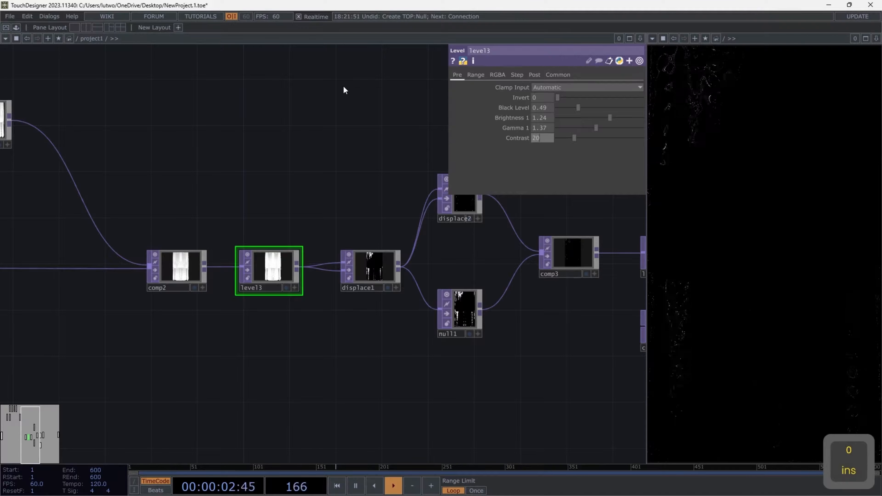
{"action": "type", "text": "2"}
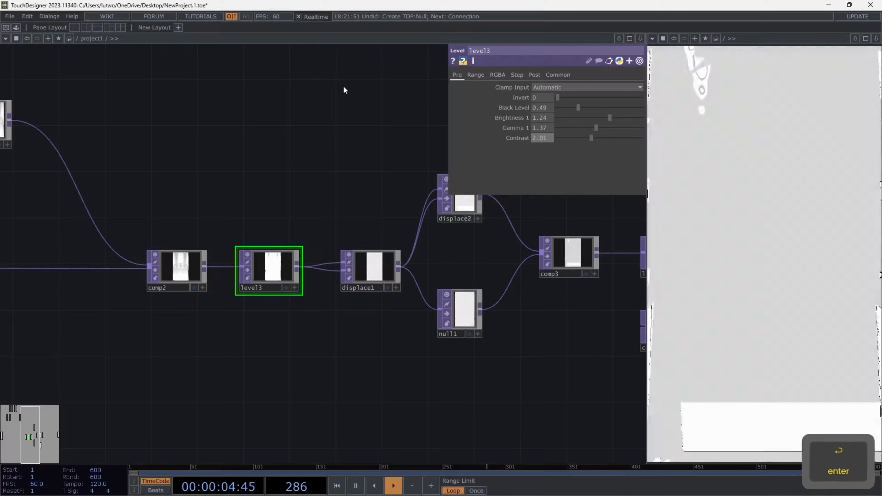
{"action": "type", "text": ".01"}
{"action": "key", "text": "Return"}
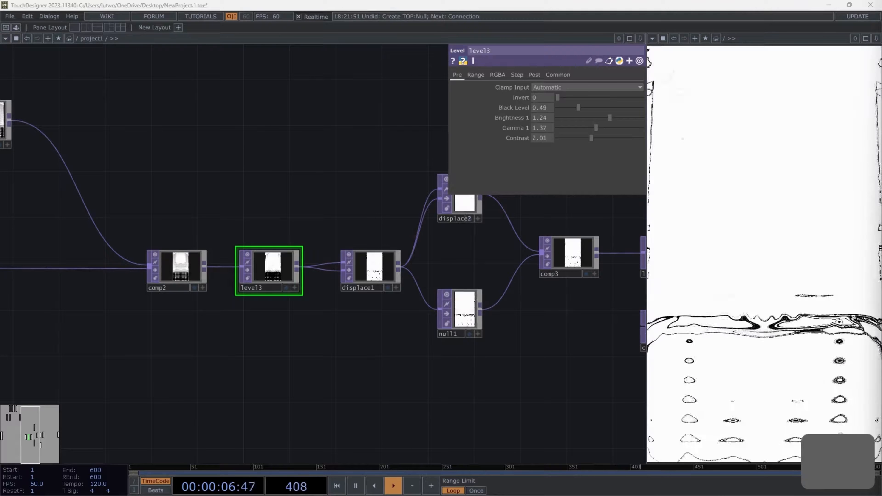
- Change displace1's horizontal Displace Weight to a negative value
{"action": "left_click", "coordinate": [373, 278]}
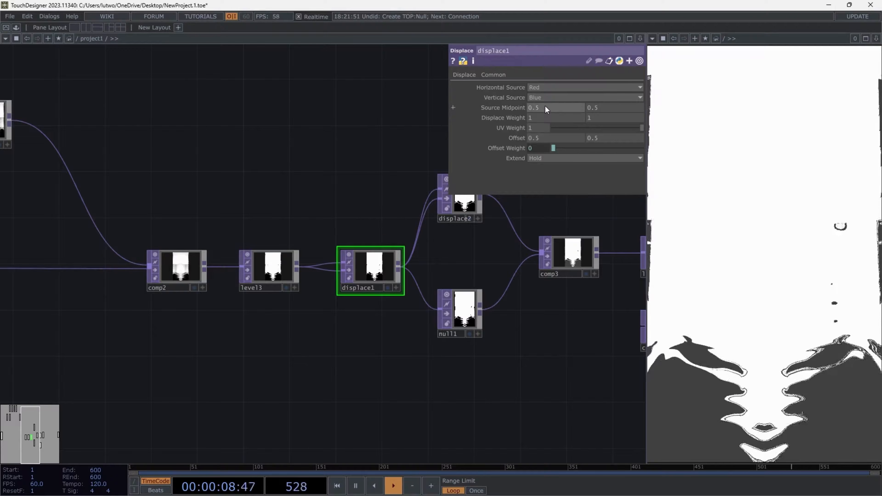
{"action": "left_click", "coordinate": [543, 117]}
{"action": "type", "text": "-"}
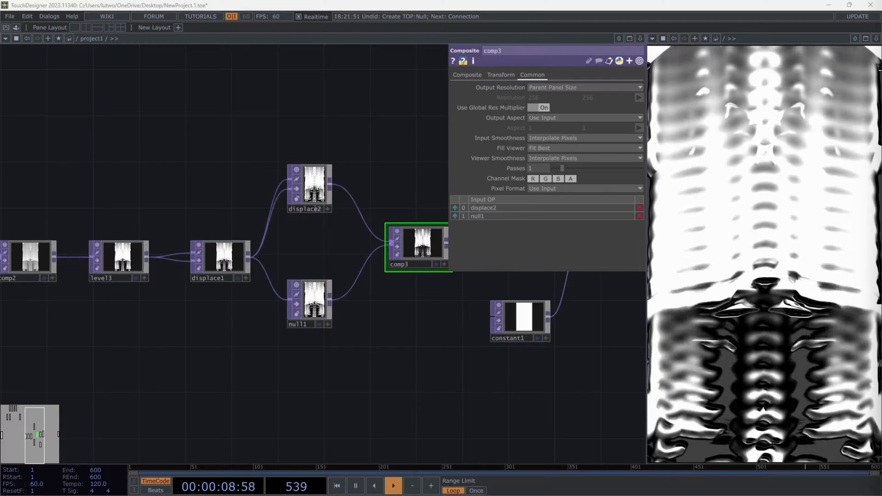
- Set comp3's blend operation to Subtractive
{"action": "left_click", "coordinate": [464, 75]}
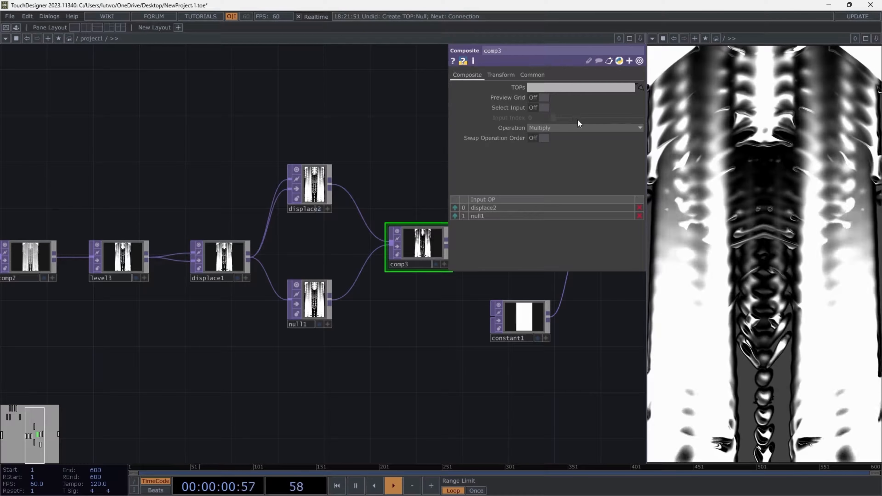
{"action": "left_click", "coordinate": [573, 129]}
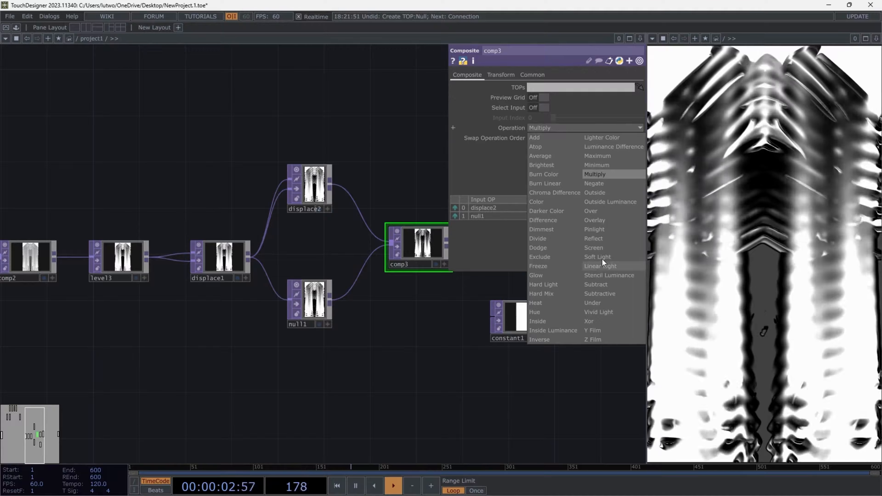
{"action": "left_click", "coordinate": [610, 293]}
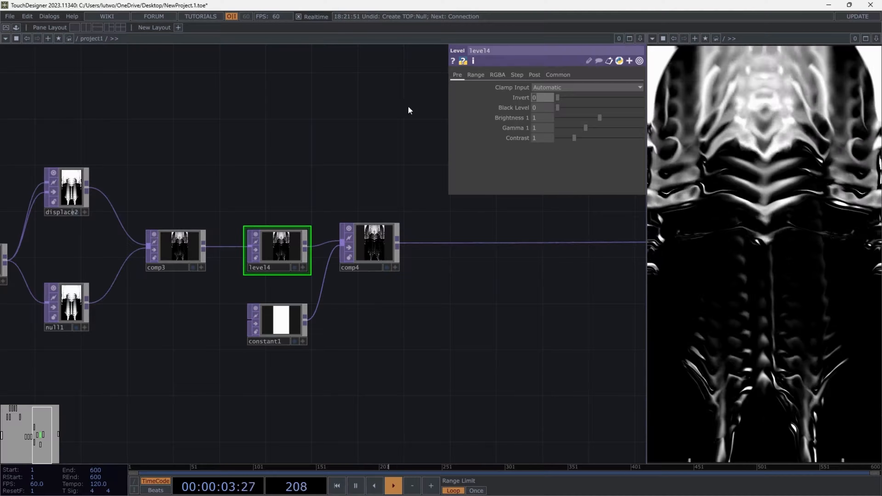
- Set level4's brightness to 1.1, gamma to 0.98 and contrast to 1.82
{"action": "key", "text": "Tab"}
{"action": "key", "text": "Tab"}
{"action": "type", "text": "1.1"}
{"action": "key", "text": "Tab"}
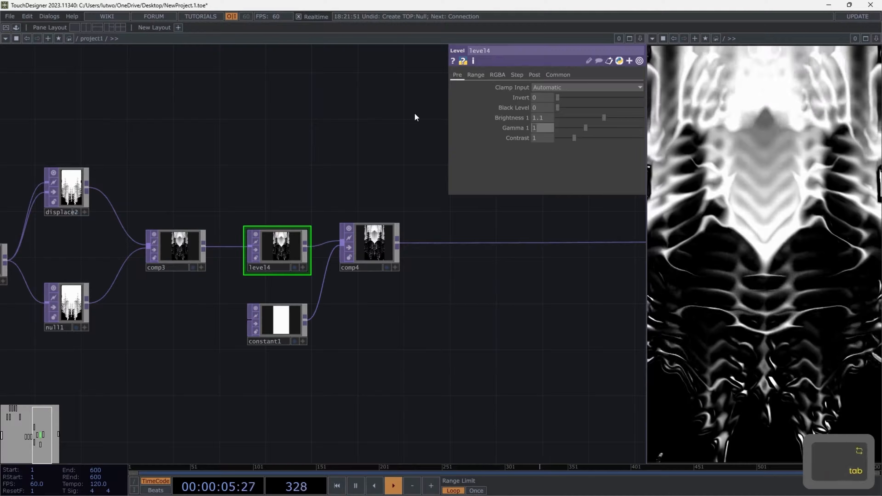
{"action": "type", "text": "0.98"}
{"action": "key", "text": "Tab"}
{"action": "type", "text": "1."}
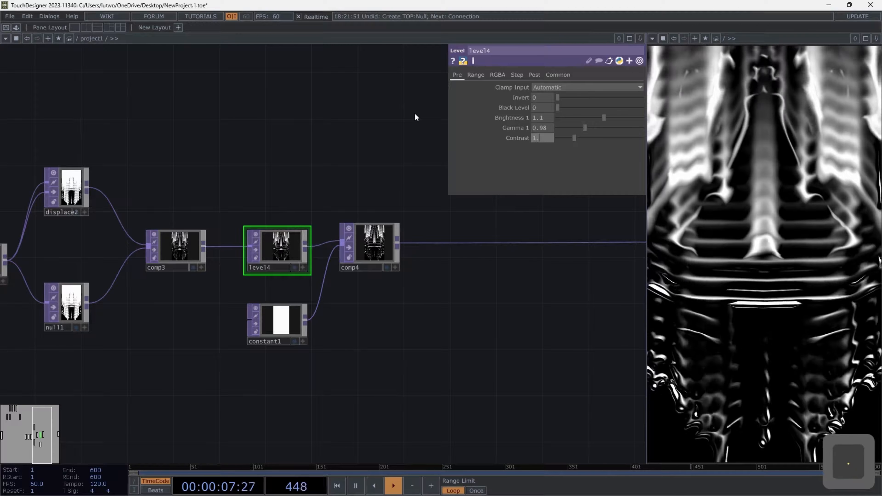
{"action": "type", "text": "82"}
{"action": "key", "text": "Tab"}
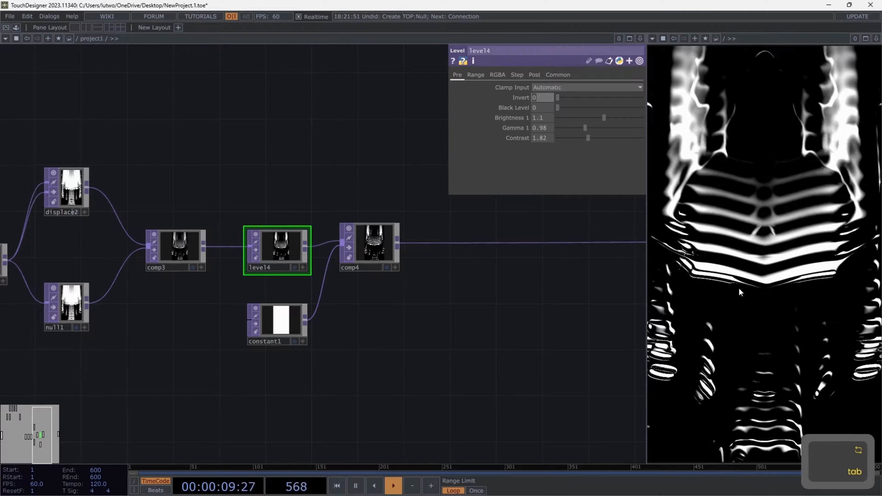
- Change the blend operation of comp4, which combines level4 and constant1
{"action": "left_click", "coordinate": [369, 244]}
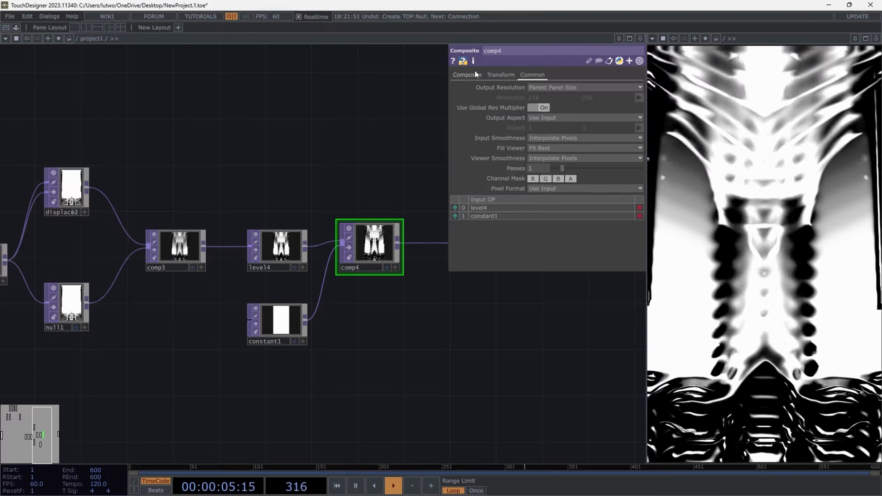
{"action": "left_click", "coordinate": [468, 74]}
{"action": "left_click", "coordinate": [551, 129]}
{"action": "left_click", "coordinate": [543, 135]}
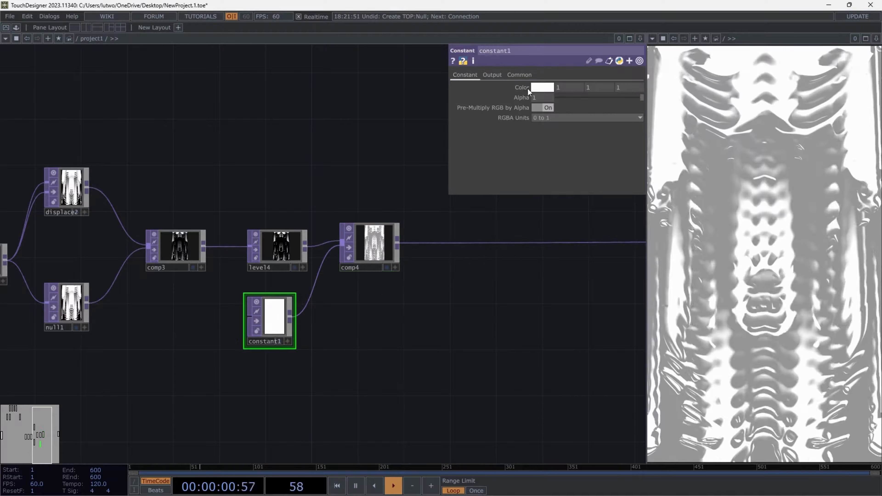
- Set the color of constant1 to a dark orange-brown with RGB 0.138, 0.0667, 0
{"action": "left_click", "coordinate": [549, 89]}
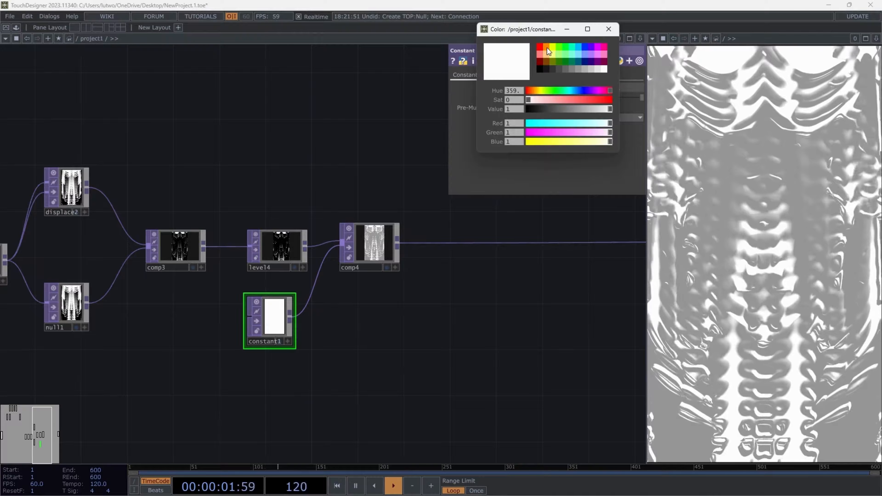
{"action": "left_click", "coordinate": [548, 49]}
{"action": "left_click_drag", "start_coordinate": [545, 33], "coordinate": [311, 80]}
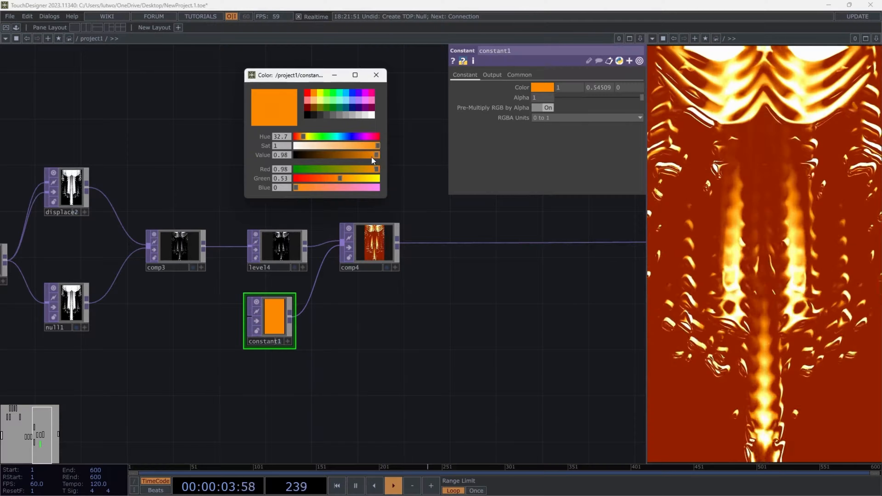
{"action": "left_click_drag", "start_coordinate": [372, 157], "coordinate": [317, 159]}
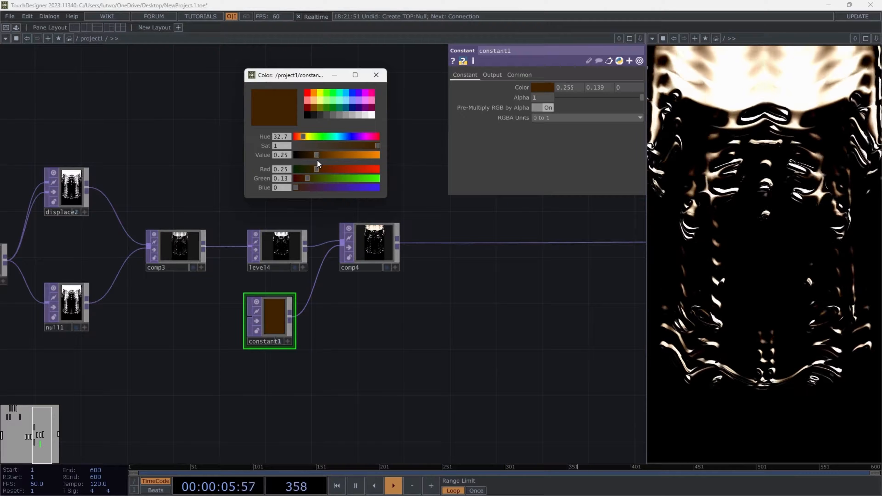
{"action": "left_click_drag", "start_coordinate": [305, 137], "coordinate": [310, 154]}
{"action": "left_click", "coordinate": [376, 74]}
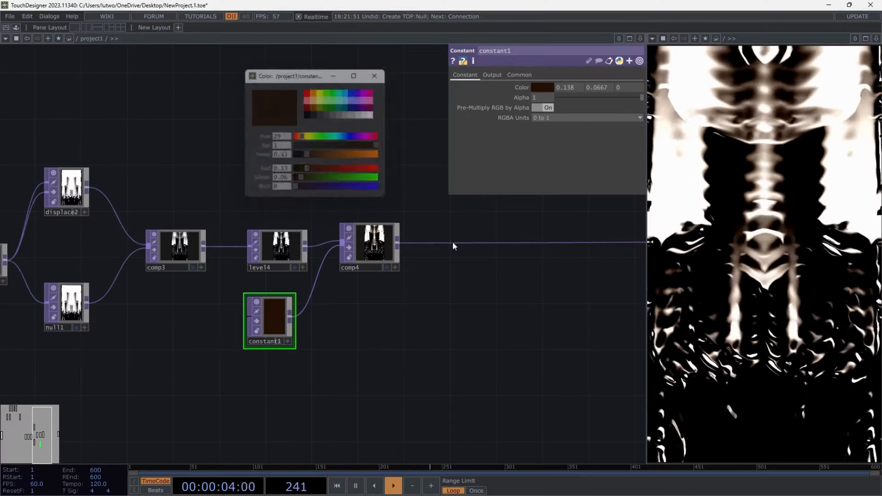
{"action": "scroll", "coordinate": [453, 246], "scroll_direction": "down", "scroll_amount": 5}
{"action": "left_click_drag", "start_coordinate": [494, 290], "coordinate": [362, 302]}
{"action": "scroll", "coordinate": [433, 316], "scroll_direction": "down", "scroll_amount": 2}
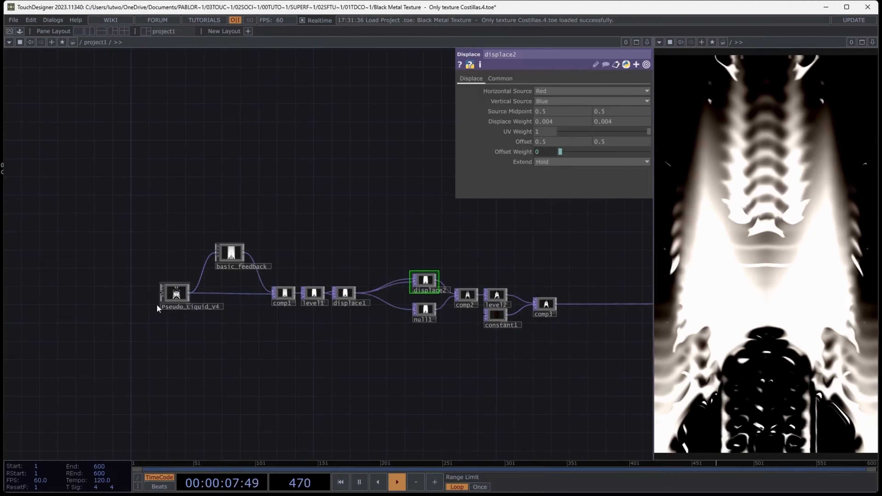
- Show the custom parameters of the Pseudo_Liquid_V4 component and adjust its Noise settings
{"action": "scroll", "coordinate": [168, 309], "scroll_direction": "up", "scroll_amount": 6}
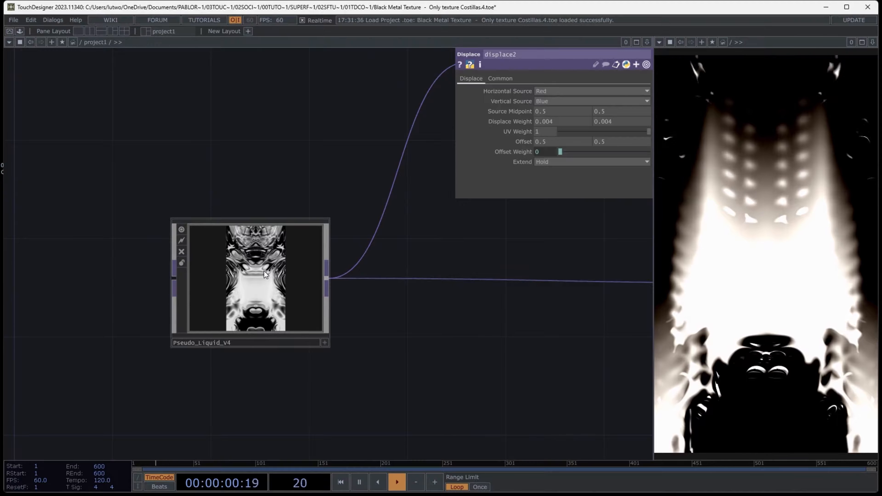
{"action": "left_click", "coordinate": [264, 271]}
{"action": "left_click", "coordinate": [462, 91]}
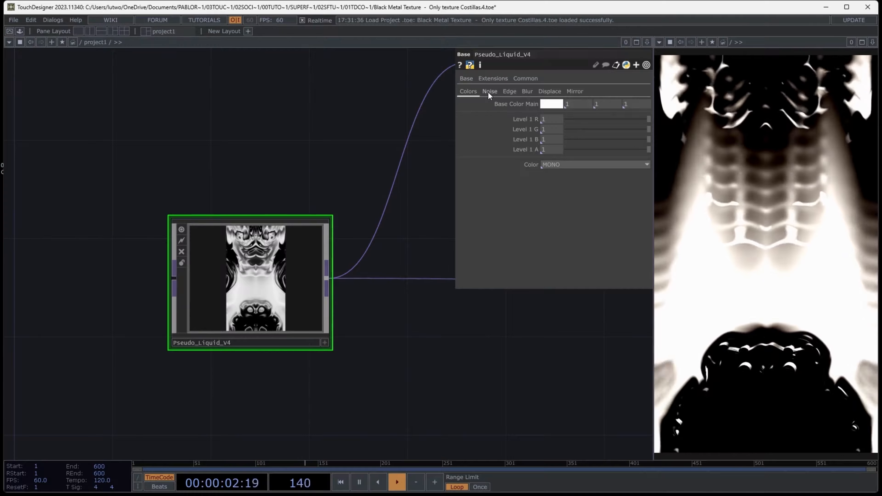
{"action": "left_click", "coordinate": [488, 91]}
{"action": "mouse_move", "coordinate": [577, 112]}
{"action": "left_mouse_down"}
{"action": "mouse_move", "coordinate": [590, 113]}
{"action": "mouse_move", "coordinate": [582, 123]}
{"action": "mouse_move", "coordinate": [608, 122]}
{"action": "mouse_move", "coordinate": [574, 126]}
{"action": "left_mouse_up"}
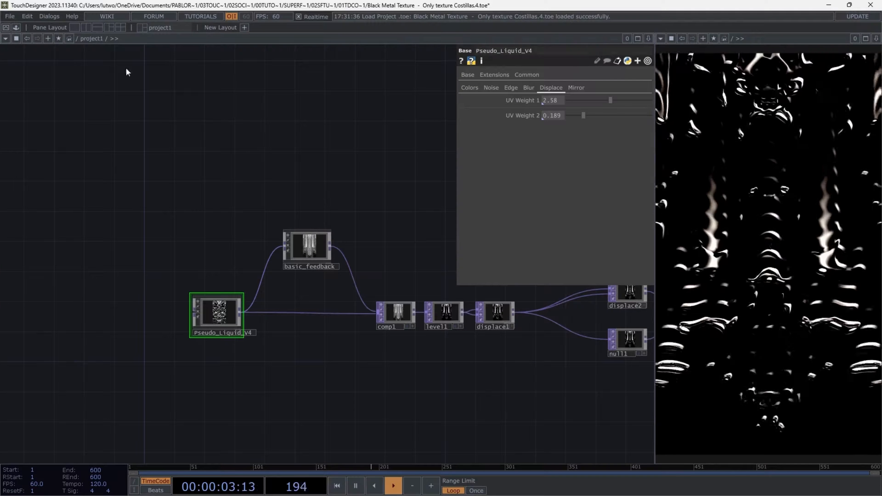
- Add the feedback component from the palette's ImageFilters category to the network above basic_feedback
{"action": "left_click", "coordinate": [16, 27]}
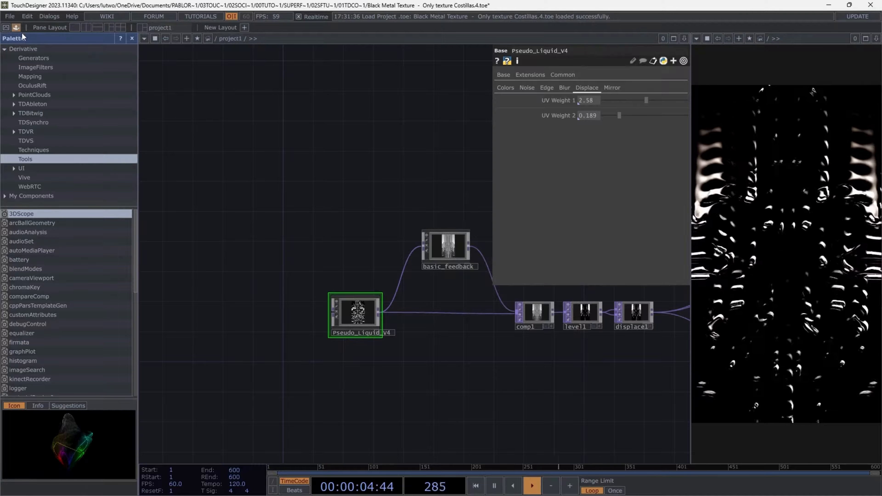
{"action": "left_click", "coordinate": [34, 67]}
{"action": "left_click_drag", "start_coordinate": [22, 287], "coordinate": [380, 211]}
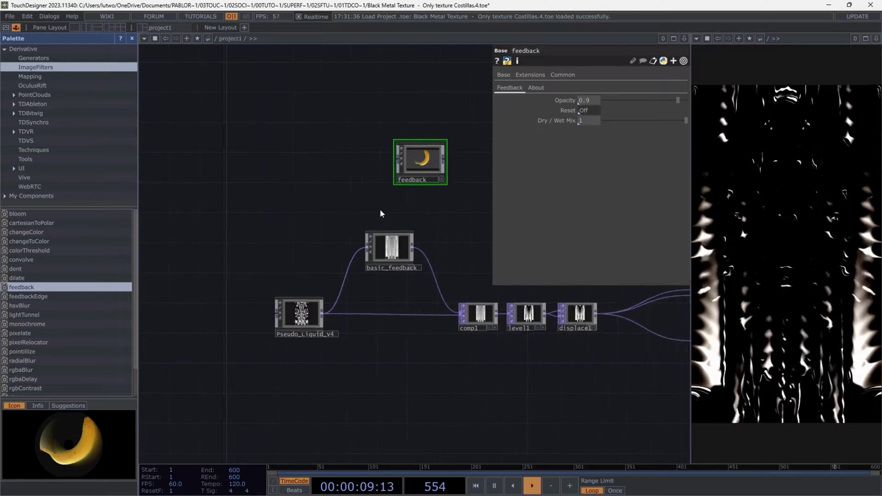
- Examine the basic_feedback component's internal operator network and its custom parameters
{"action": "scroll", "coordinate": [437, 196], "scroll_direction": "up", "scroll_amount": 3}
{"action": "left_click_drag", "start_coordinate": [396, 136], "coordinate": [337, 203]}
{"action": "left_click_drag", "start_coordinate": [428, 319], "coordinate": [457, 267]}
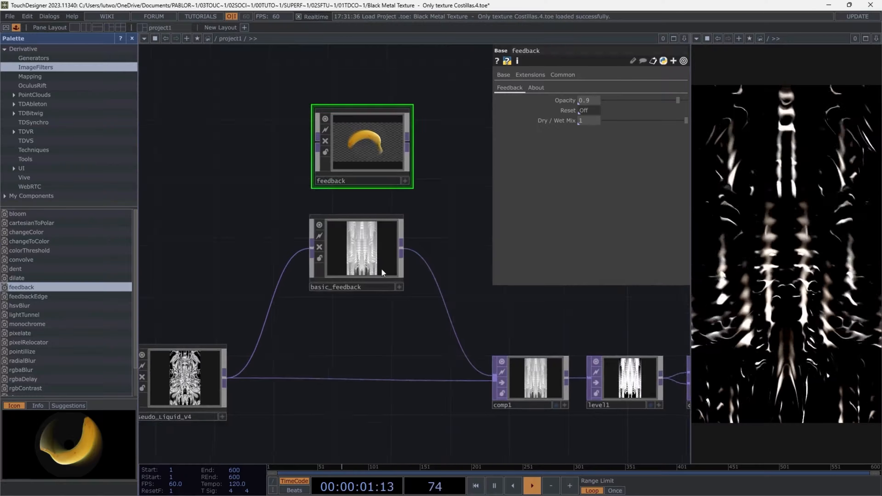
{"action": "left_click", "coordinate": [370, 239]}
{"action": "scroll", "coordinate": [325, 268], "scroll_direction": "down", "scroll_amount": 5}
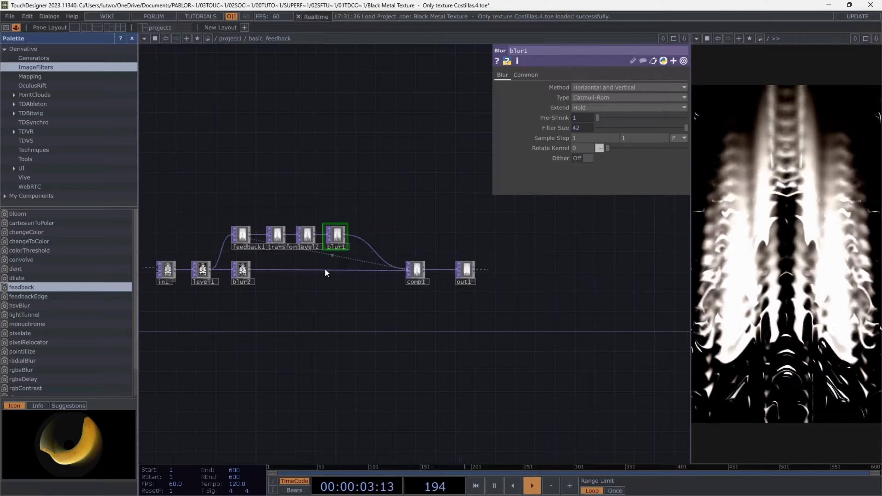
{"action": "scroll", "coordinate": [325, 269], "scroll_direction": "up", "scroll_amount": 5}
{"action": "scroll", "coordinate": [429, 239], "scroll_direction": "down", "scroll_amount": 2}
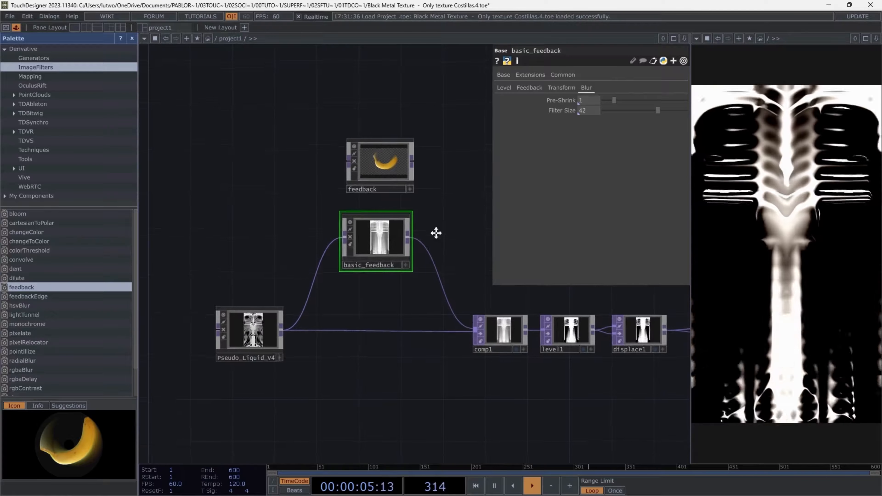